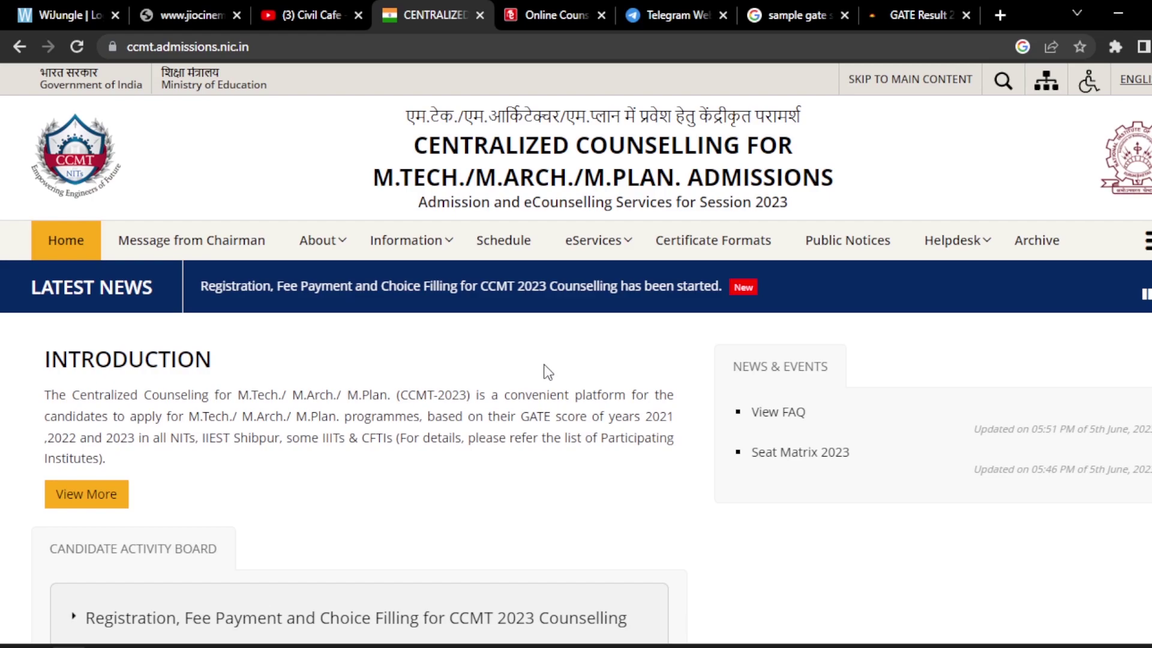
# Step: Scroll to the Candidate Activity Board and open View Special Eligibility/Restrictions in a new tab
pyautogui.scroll(-1, 548, 372)
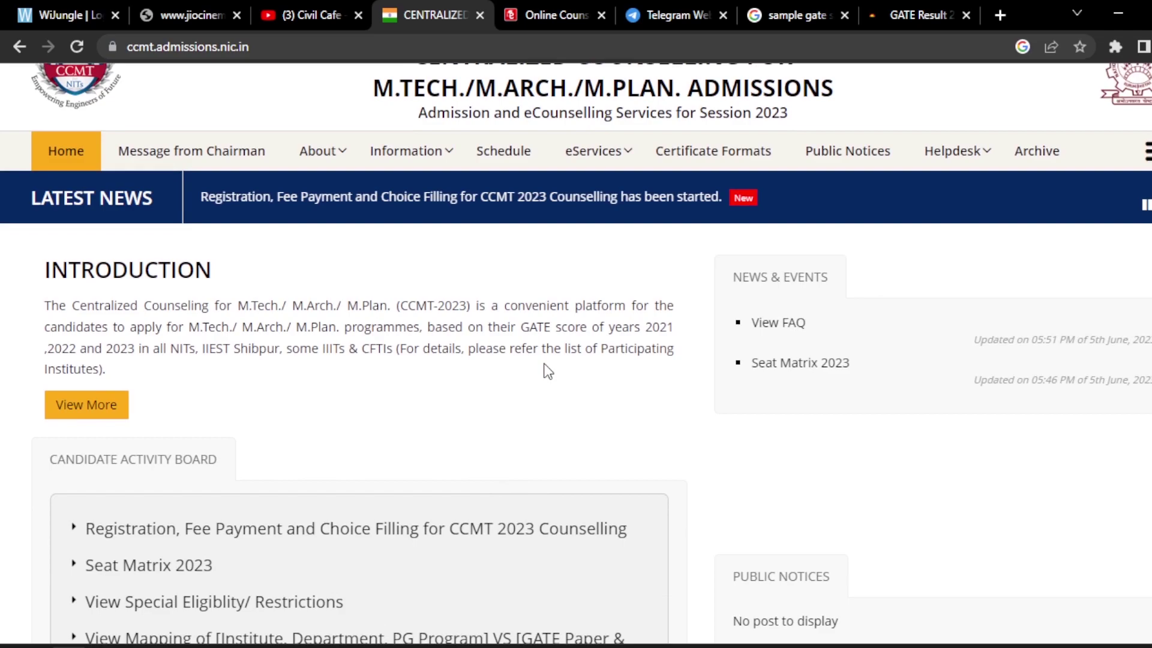
pyautogui.scroll(-2, 542, 360)
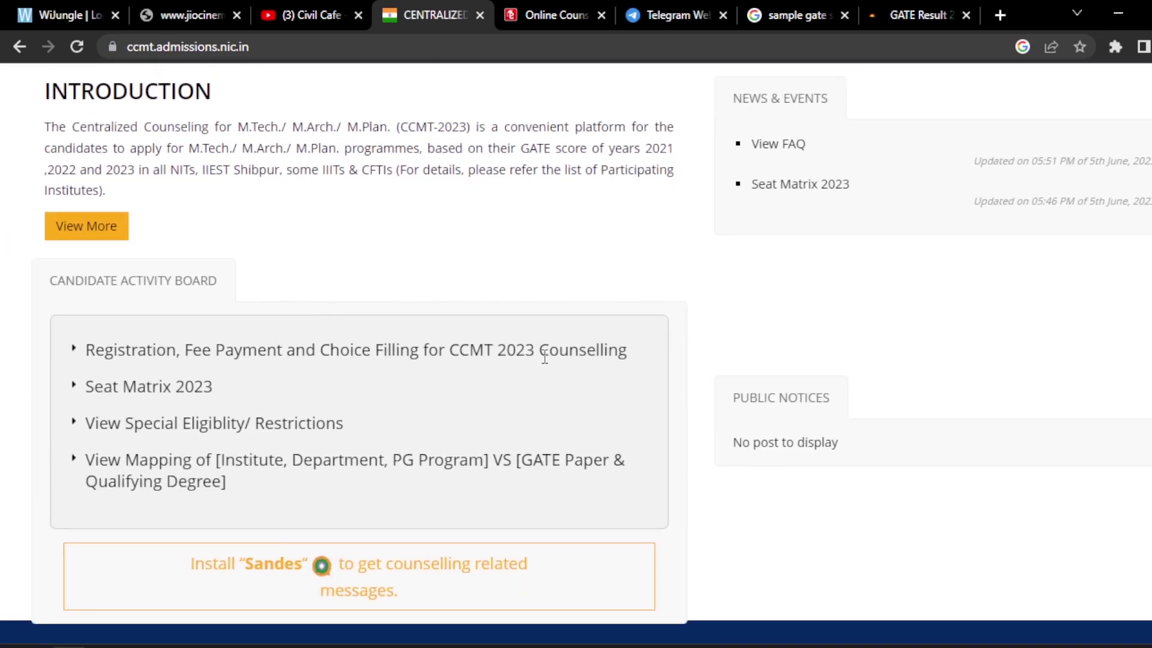
pyautogui.scroll(-1, 532, 420)
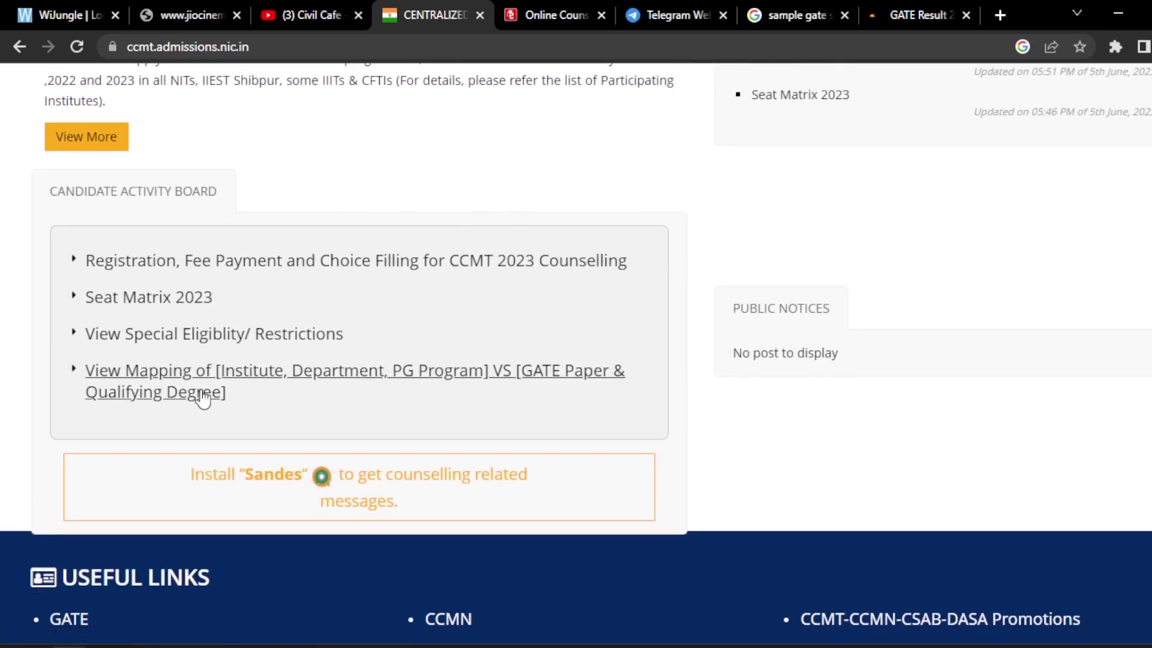
pyautogui.click(206, 336)
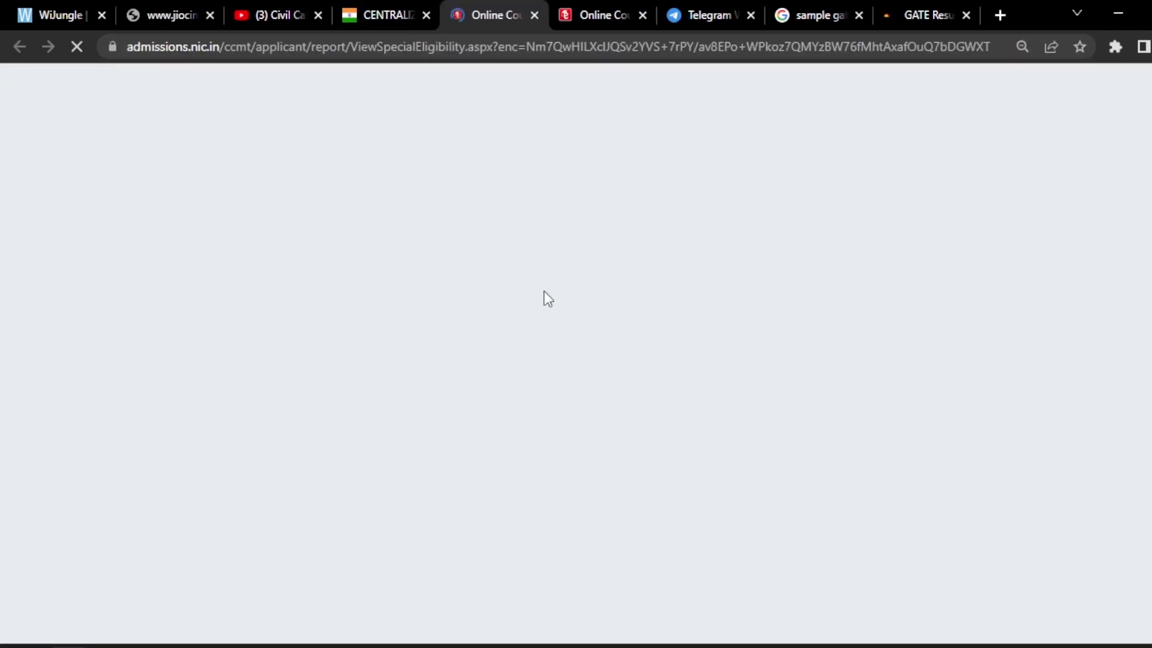
# Step: Review the top of the eligibility table, briefly highlighting the XG programme in the Calicut row
pyautogui.scroll(-1, 567, 327)
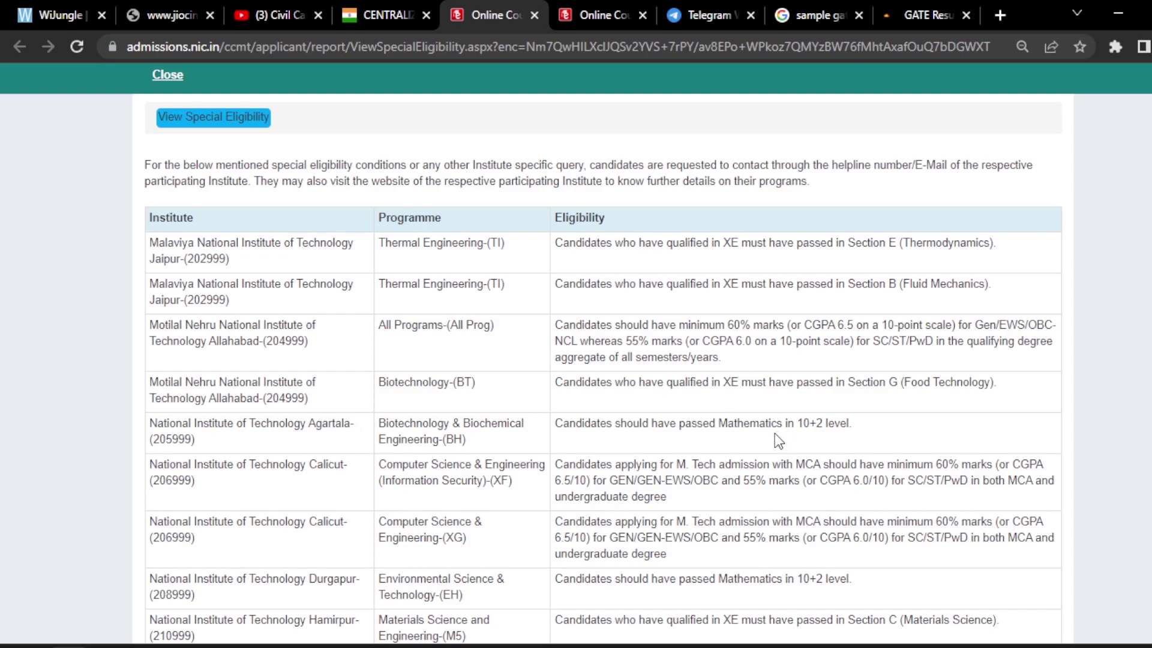
pyautogui.scroll(-3, 776, 431)
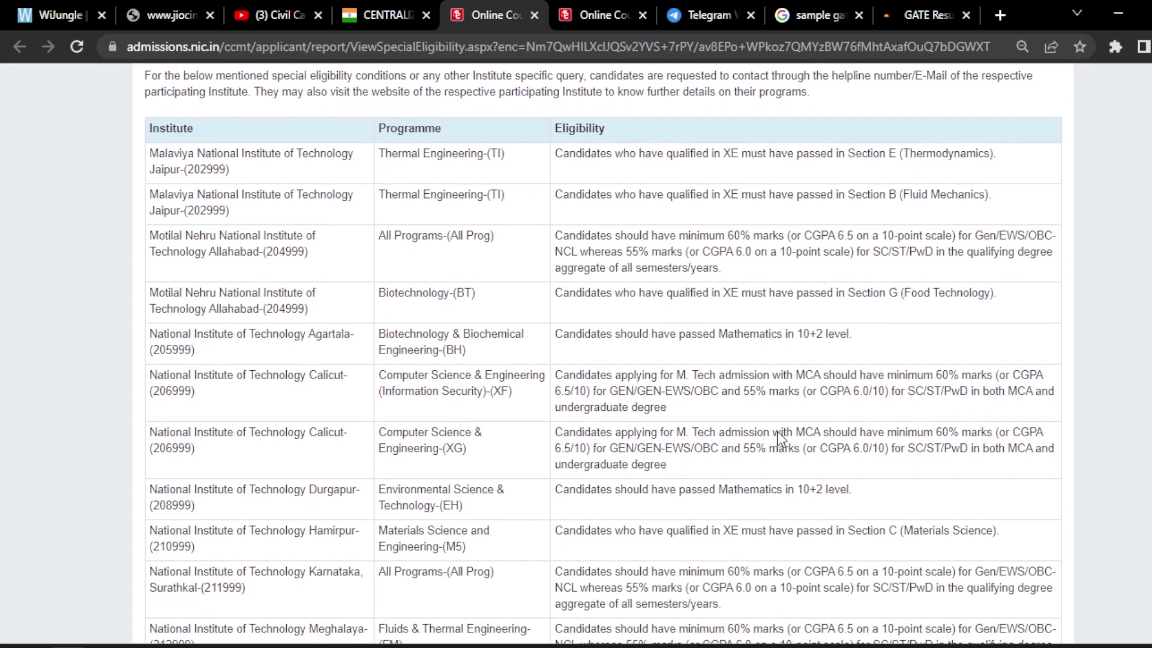
pyautogui.scroll(-3, 777, 430)
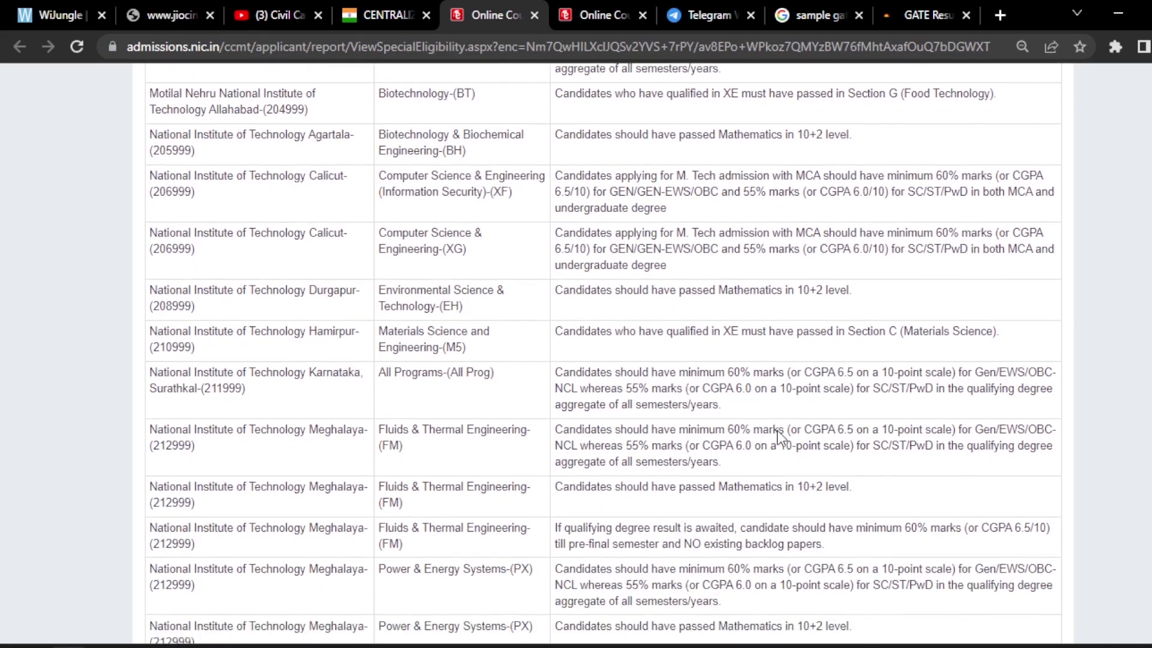
pyautogui.scroll(-2, 780, 421)
pyautogui.scroll(4, 782, 420)
pyautogui.scroll(2, 783, 421)
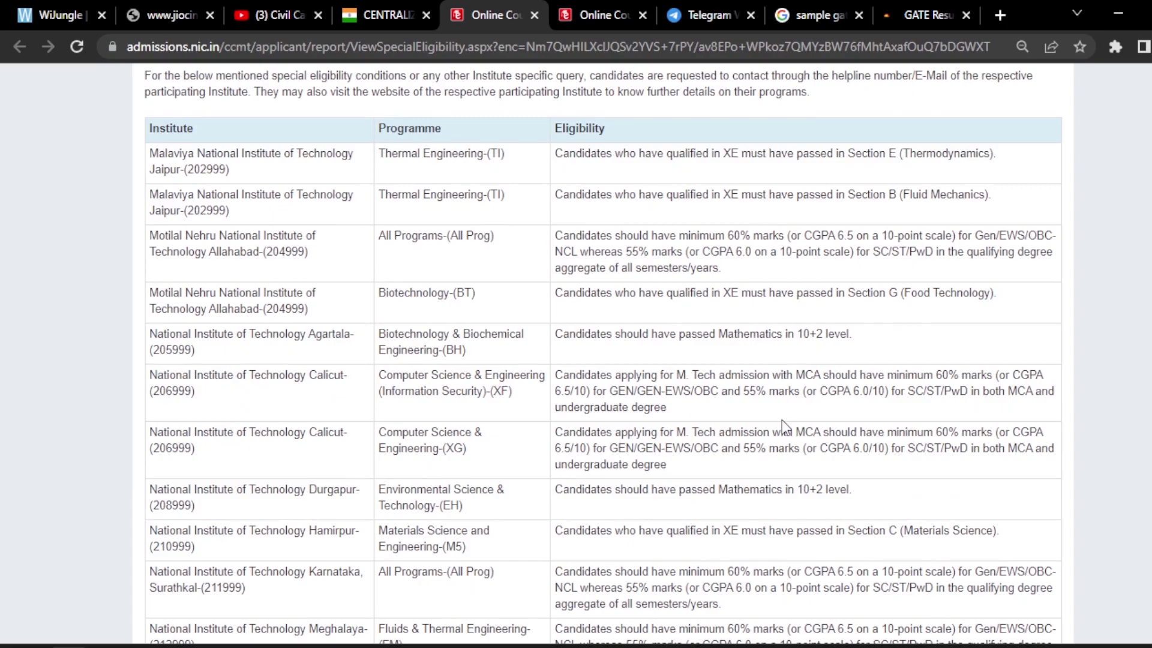
pyautogui.scroll(-3, 782, 420)
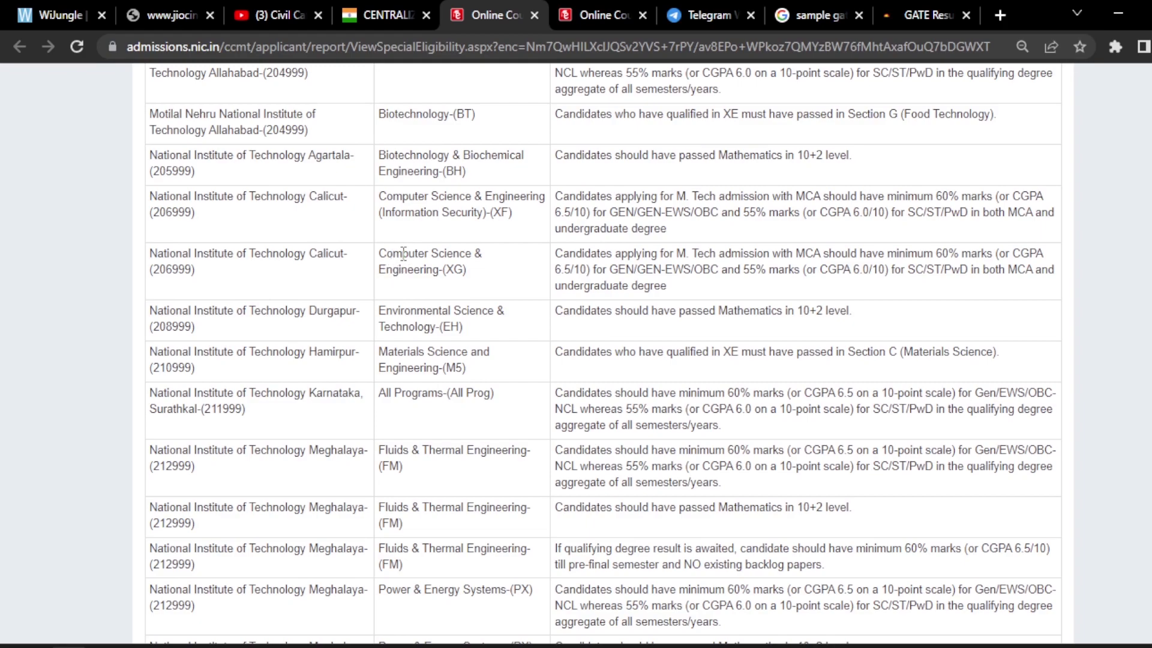
pyautogui.moveTo(384, 257); pyautogui.dragTo(420, 271)
pyautogui.click(524, 294)
# Step: Scroll through the rest of the institute-wise eligibility table to its final entry
pyautogui.scroll(-5, 610, 306)
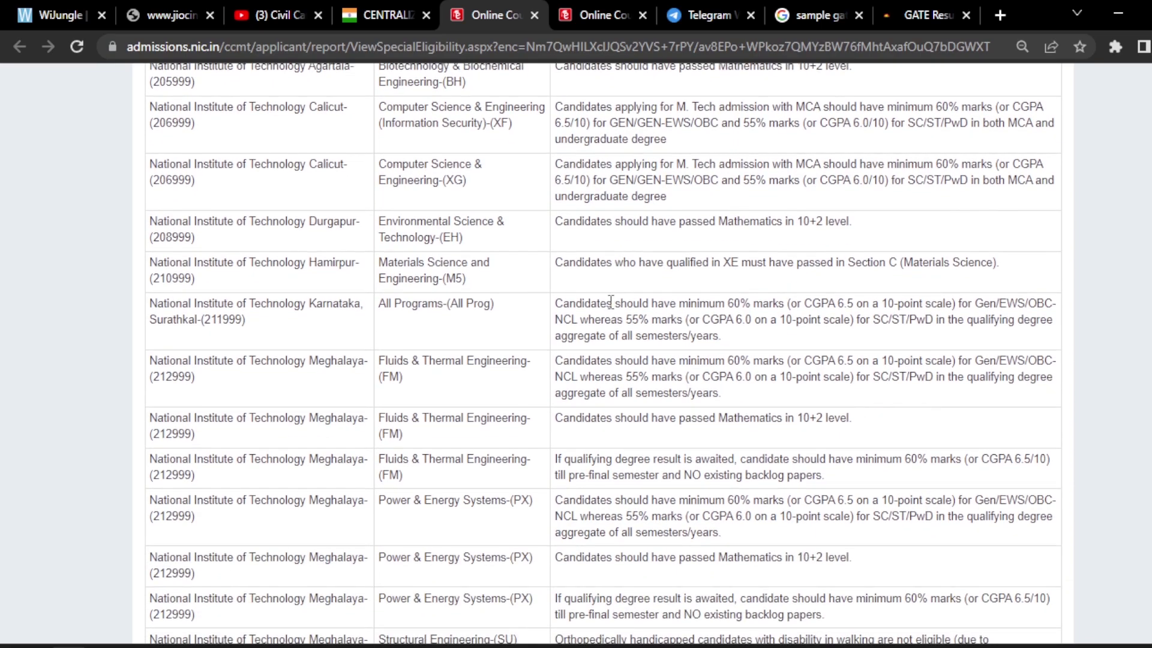
pyautogui.scroll(-7, 609, 305)
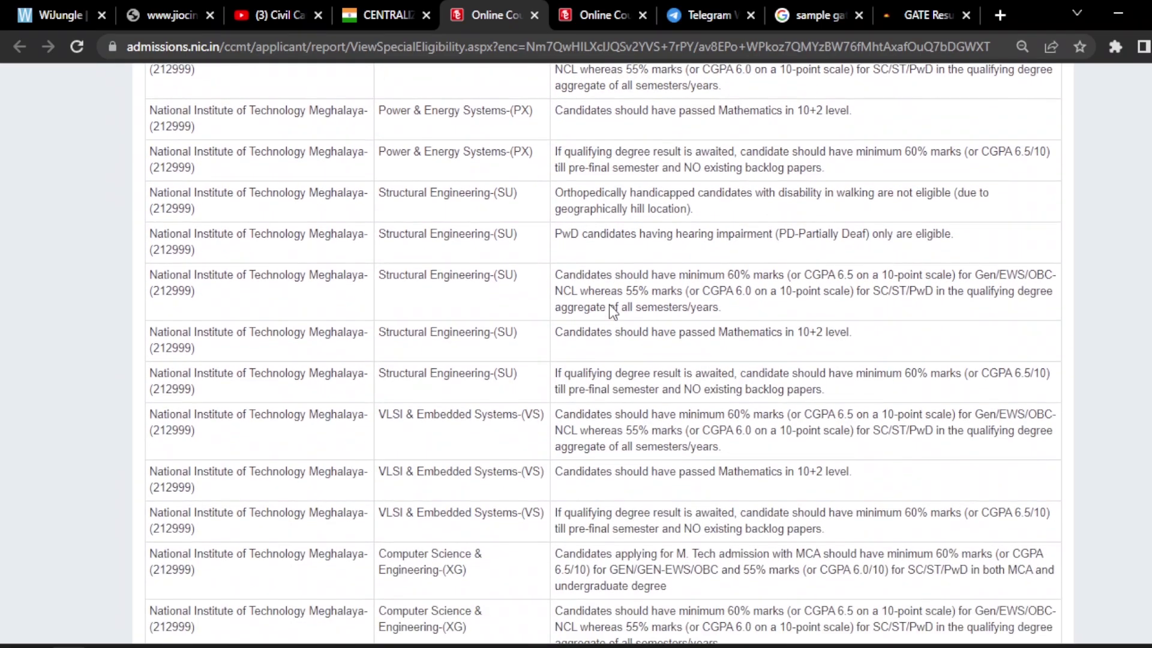
pyautogui.scroll(-1, 610, 307)
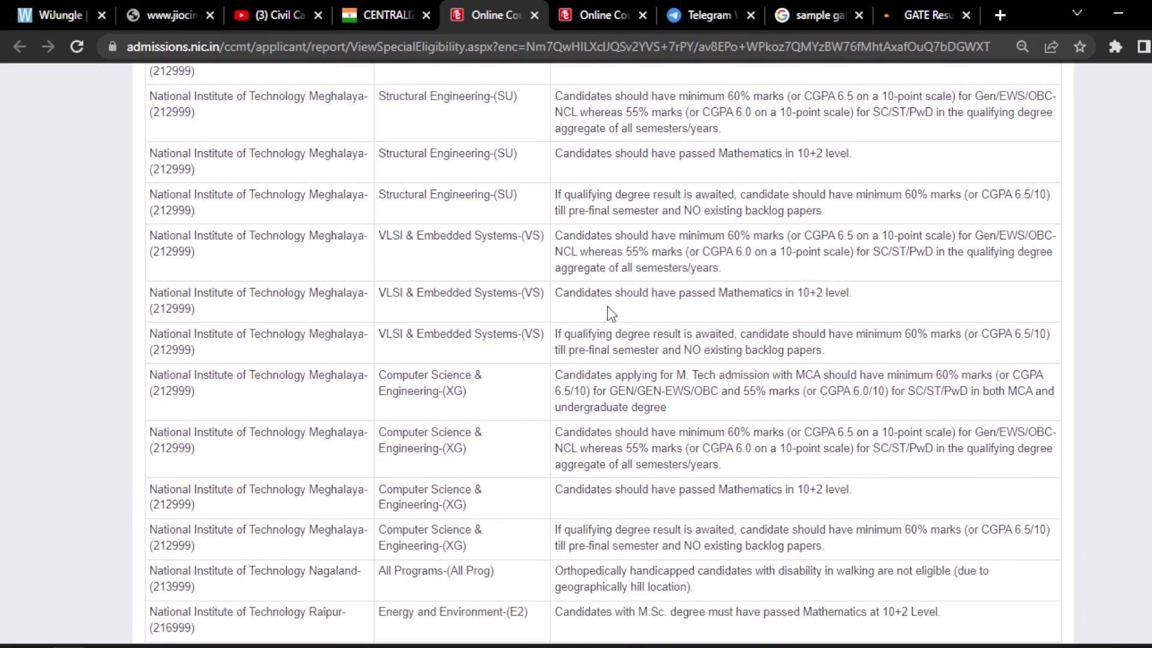
pyautogui.scroll(-2, 607, 306)
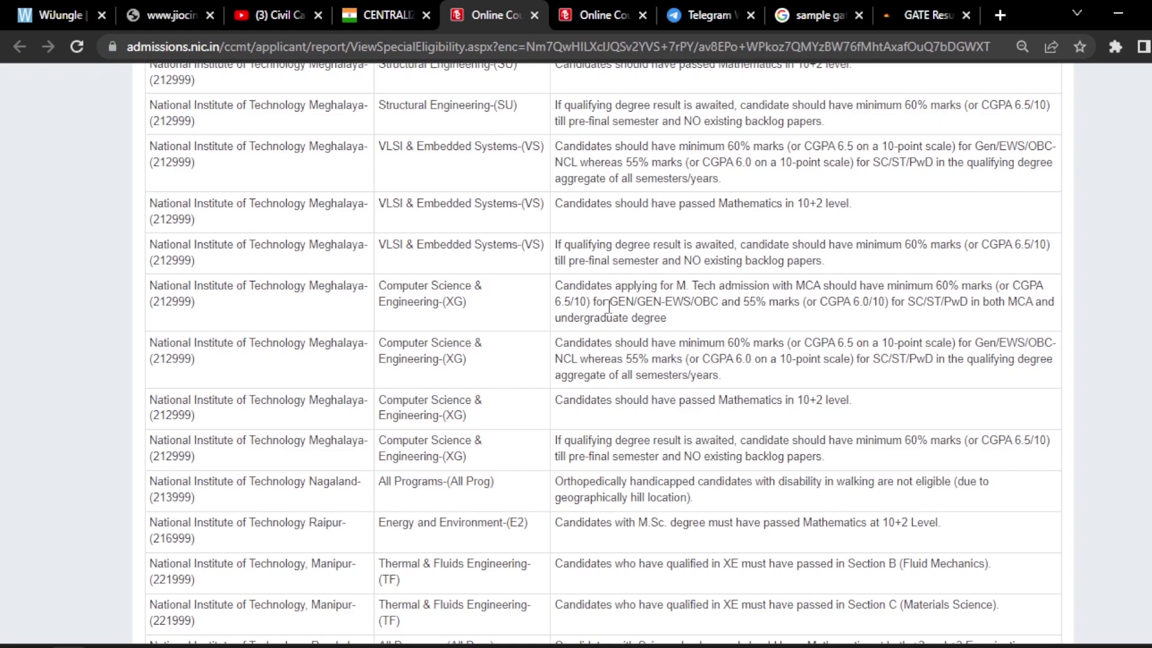
pyautogui.scroll(-3, 609, 306)
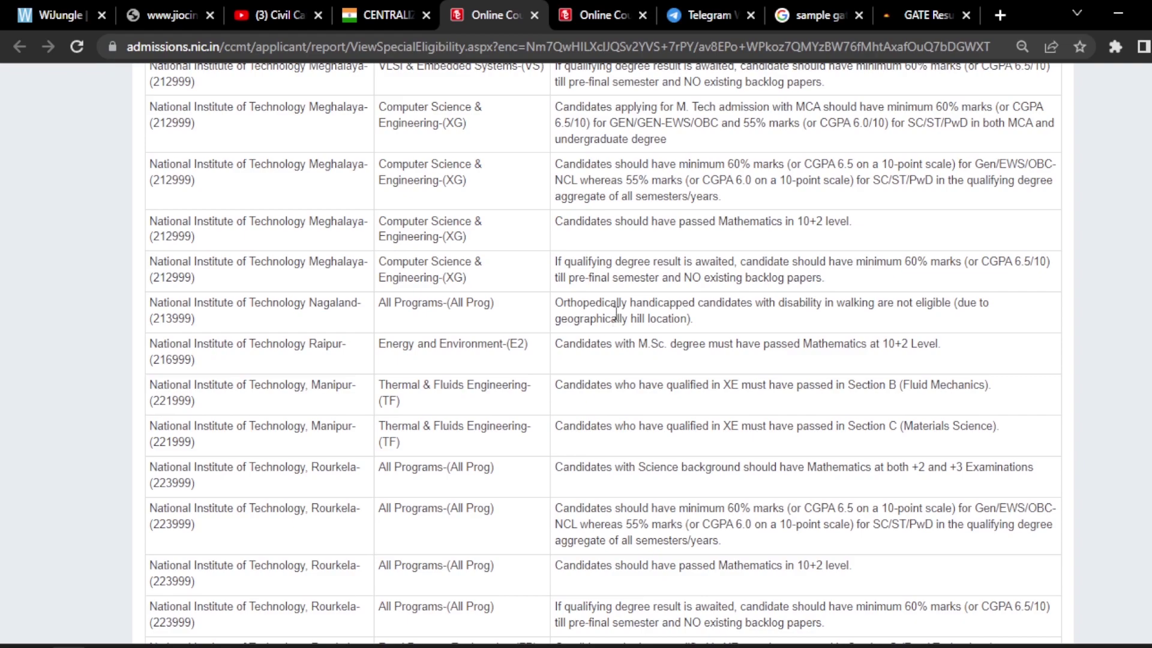
pyautogui.scroll(-2, 616, 313)
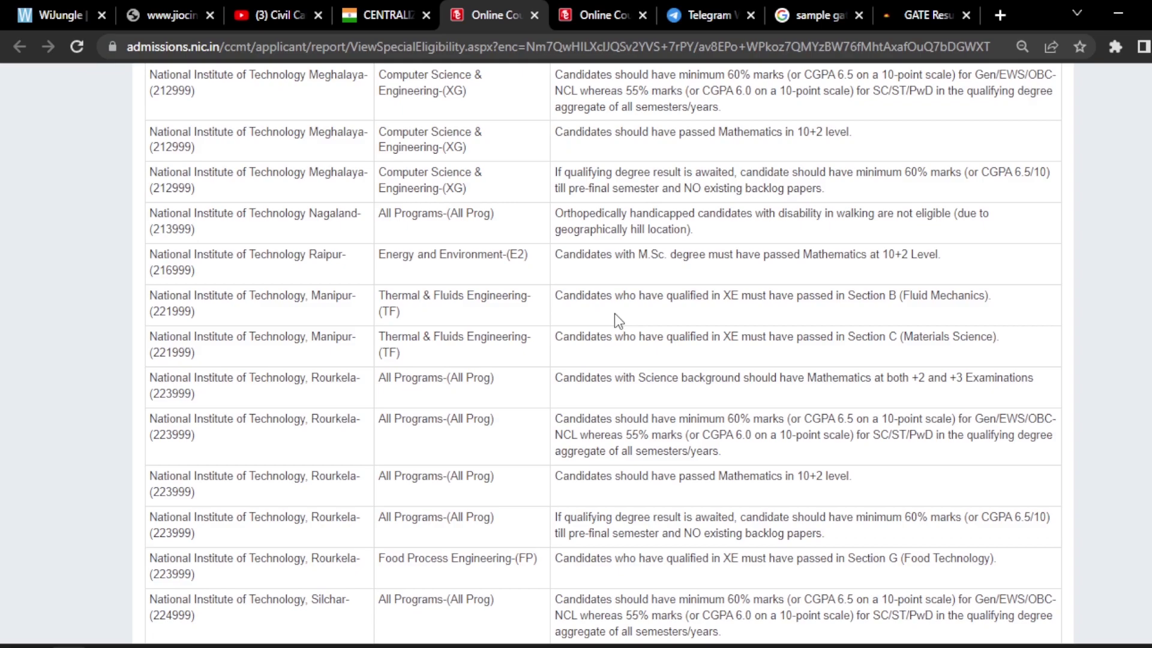
pyautogui.scroll(-2, 614, 313)
pyautogui.scroll(-4, 620, 313)
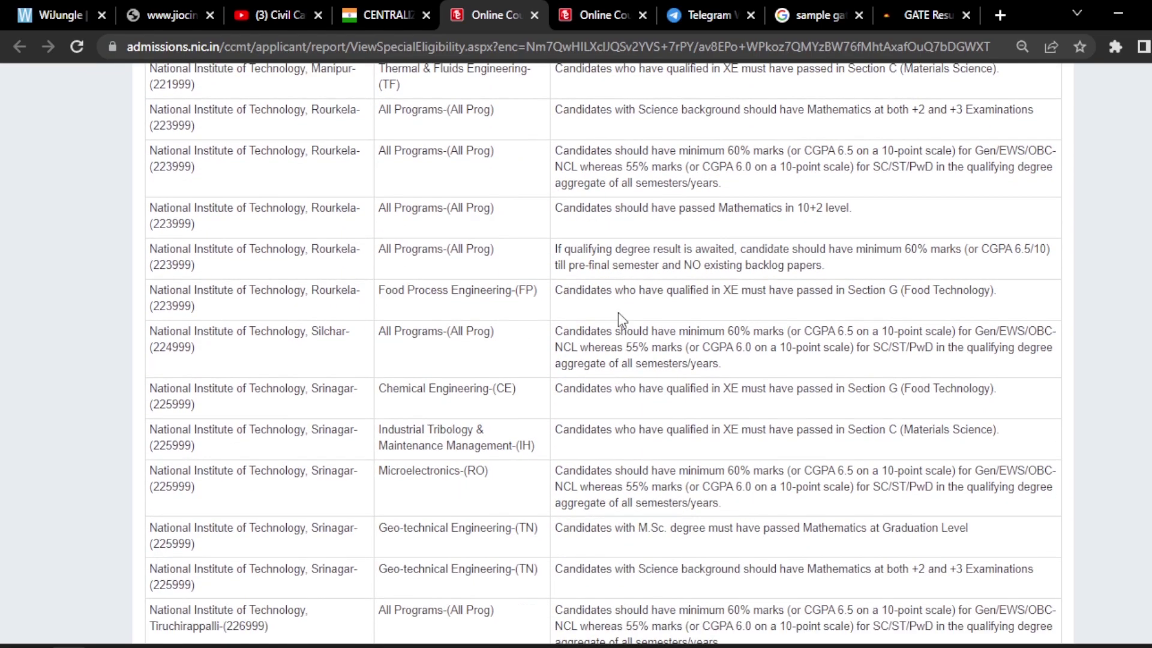
pyautogui.scroll(-5, 618, 313)
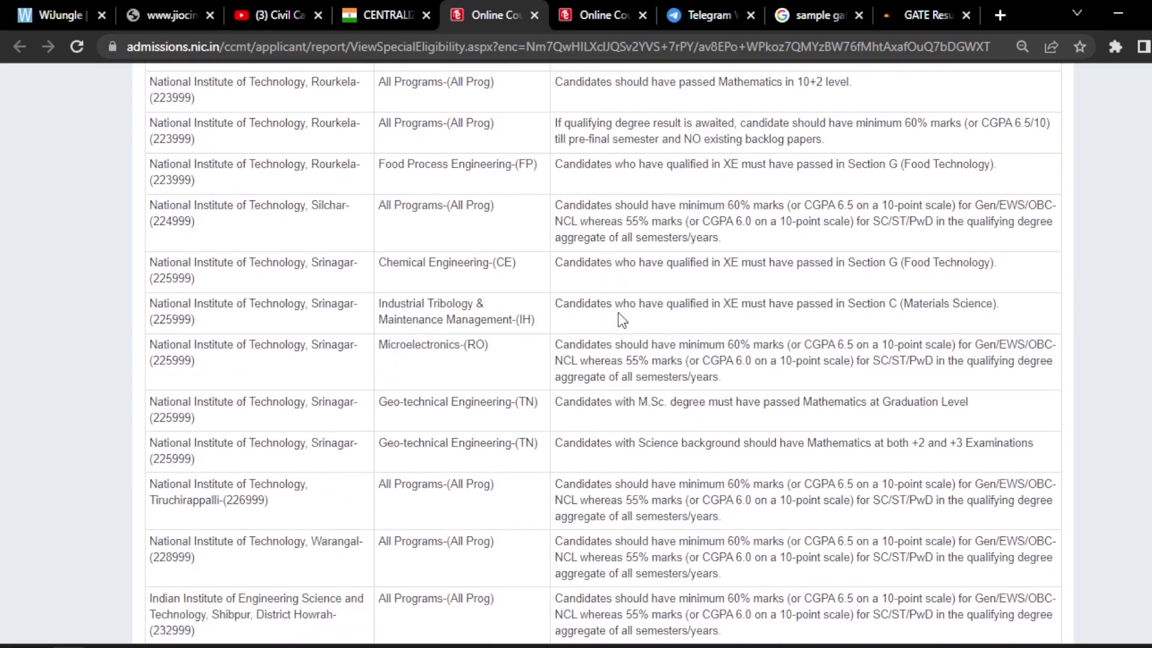
pyautogui.scroll(-6, 620, 313)
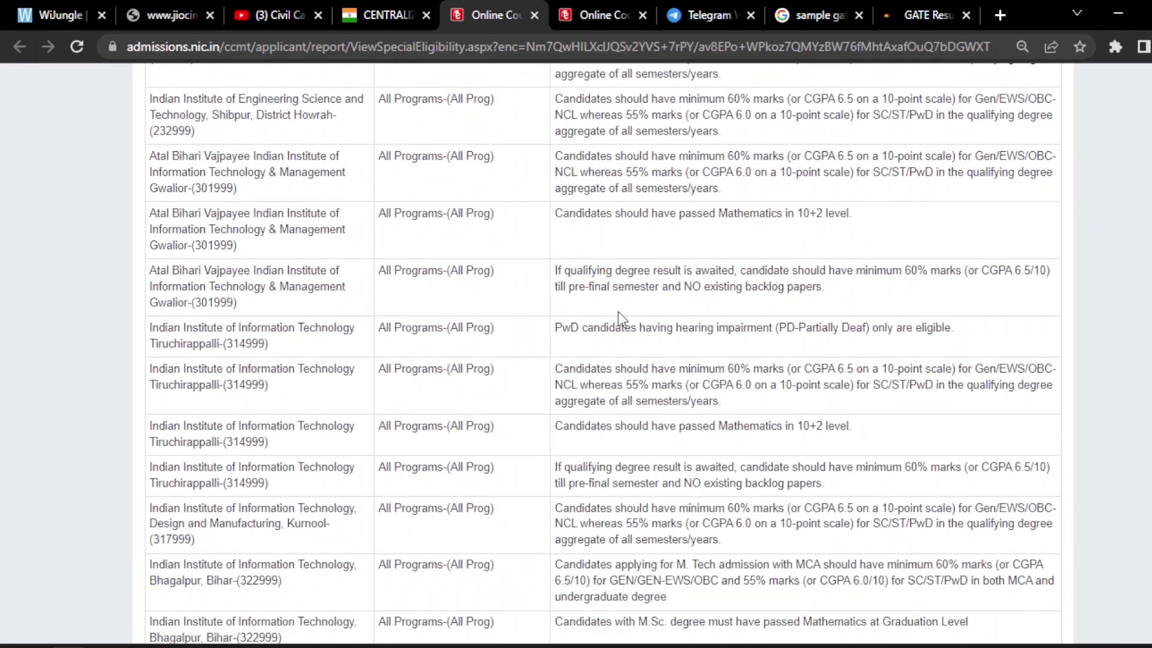
pyautogui.scroll(-4, 619, 312)
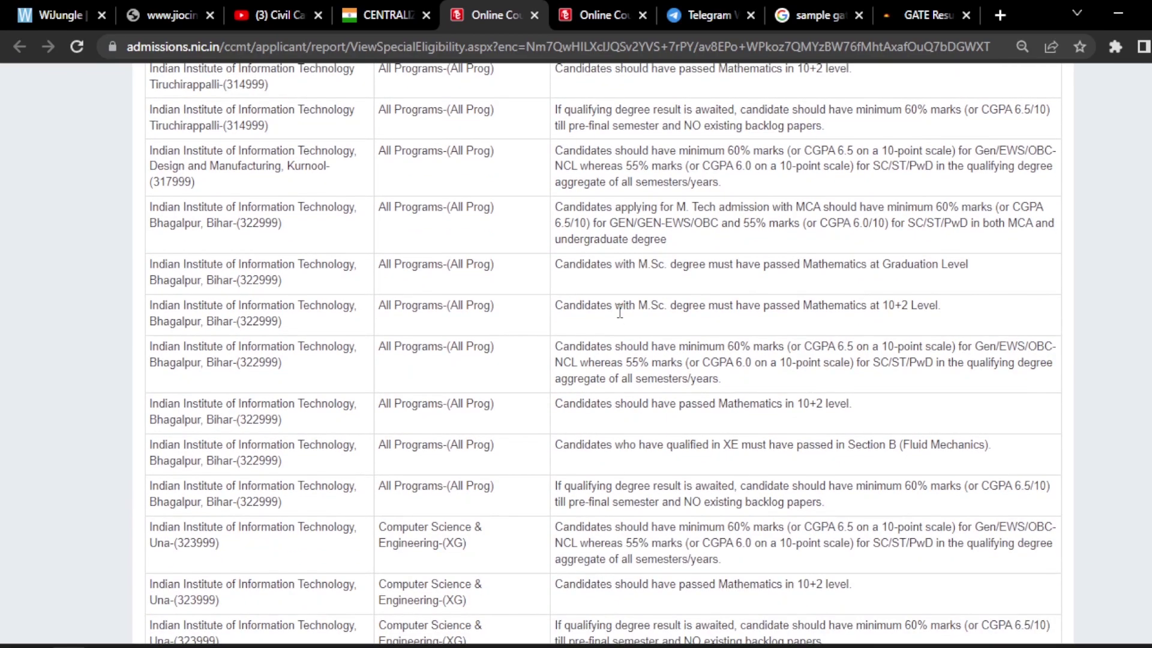
pyautogui.scroll(-5, 620, 310)
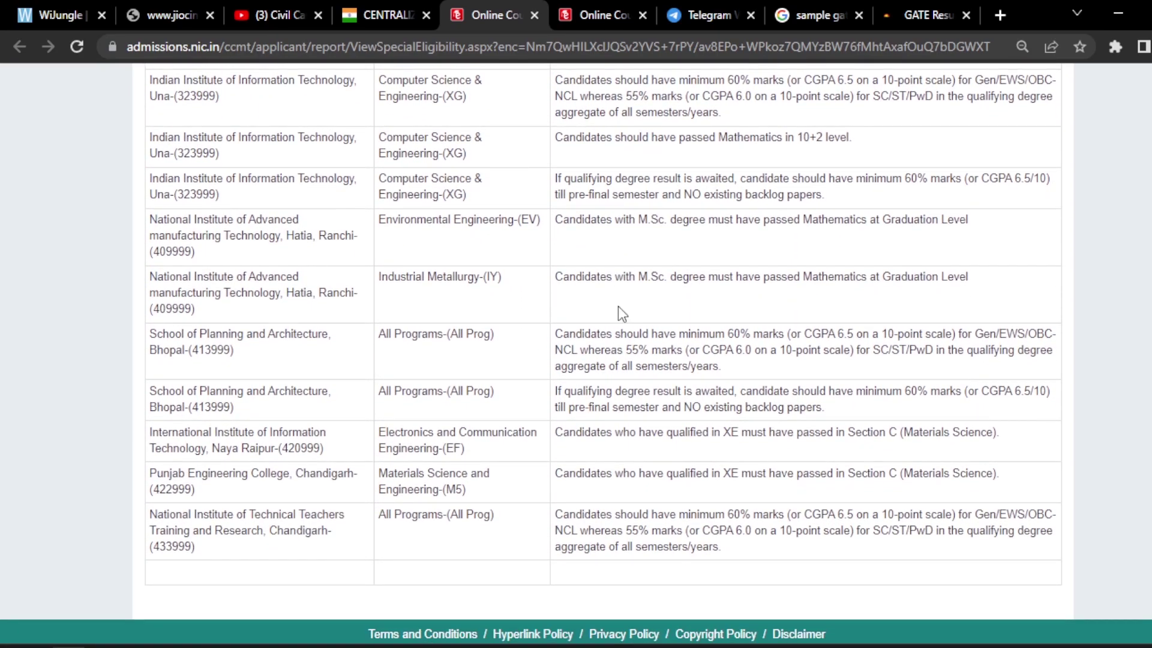
# Step: Scroll back to the Meghalaya, Nagaland, Raipur, Manipur and Rourkela rows, then bring up the saved PDF
pyautogui.scroll(4, 618, 311)
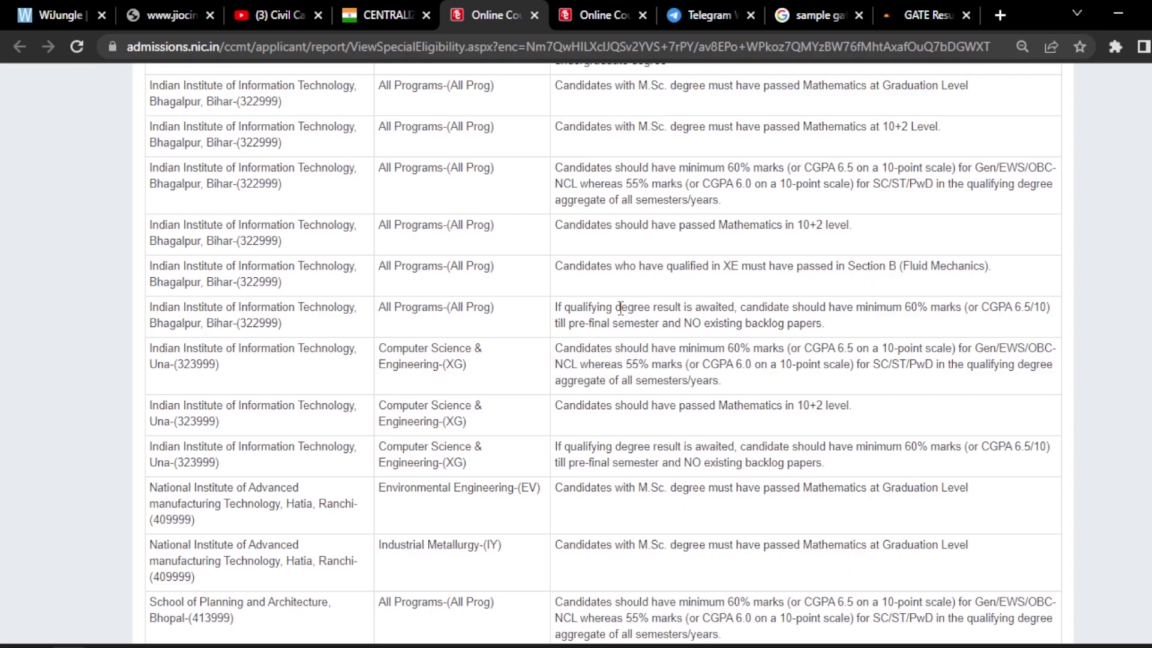
pyautogui.scroll(6, 620, 309)
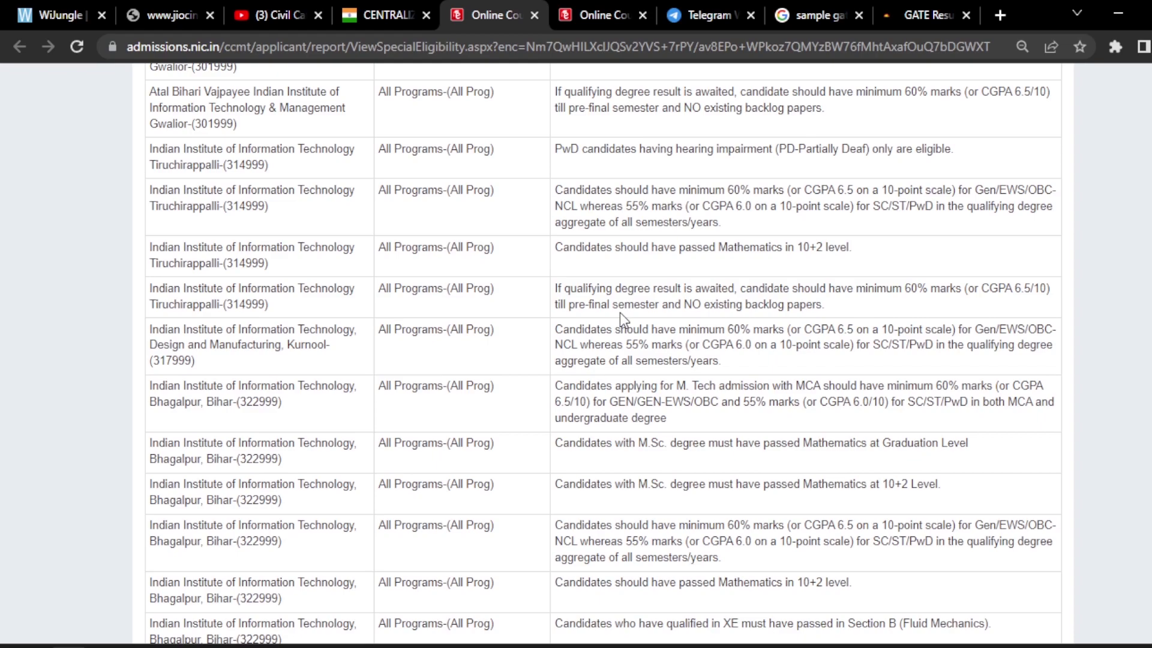
pyautogui.scroll(8, 624, 318)
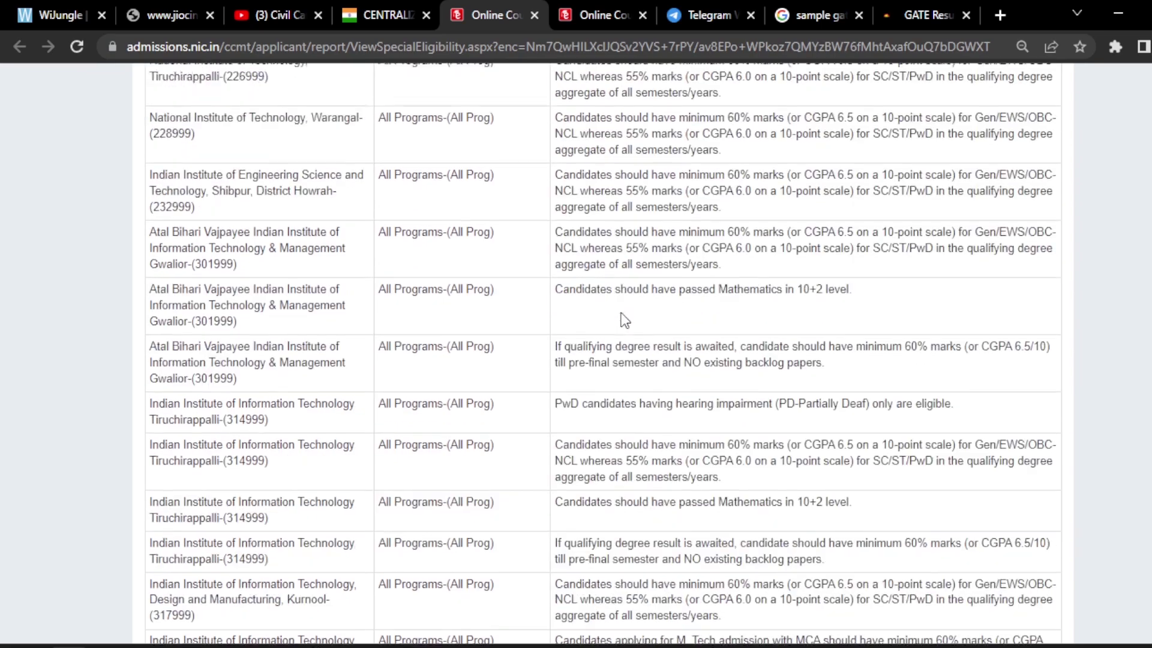
pyautogui.scroll(10, 628, 327)
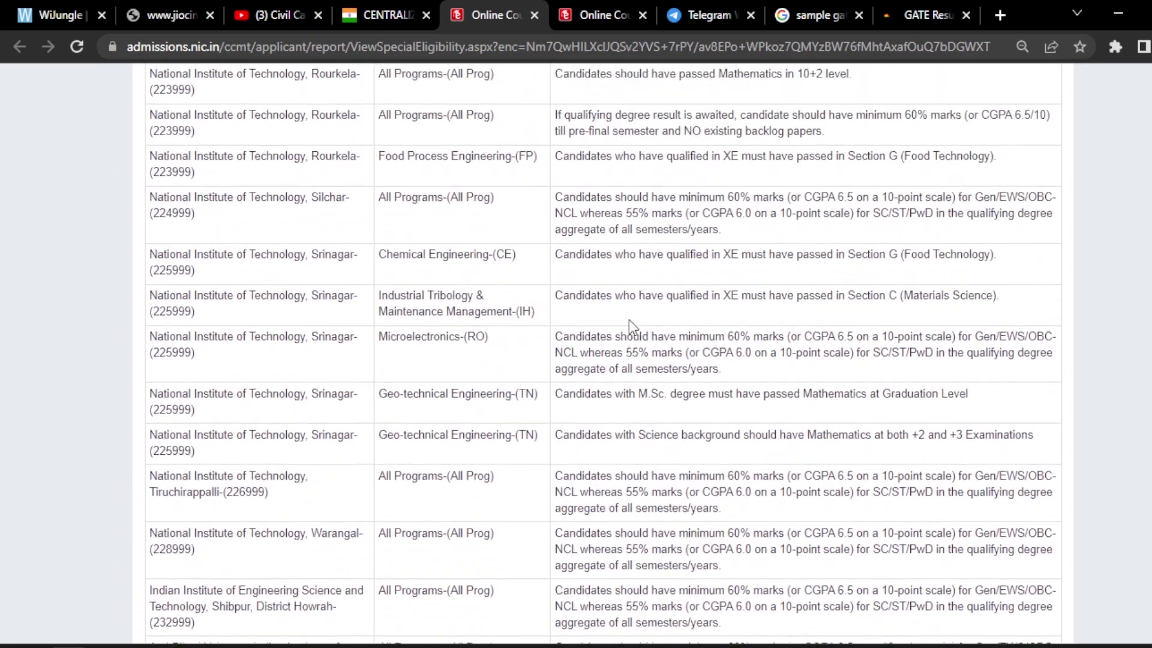
pyautogui.scroll(3, 630, 321)
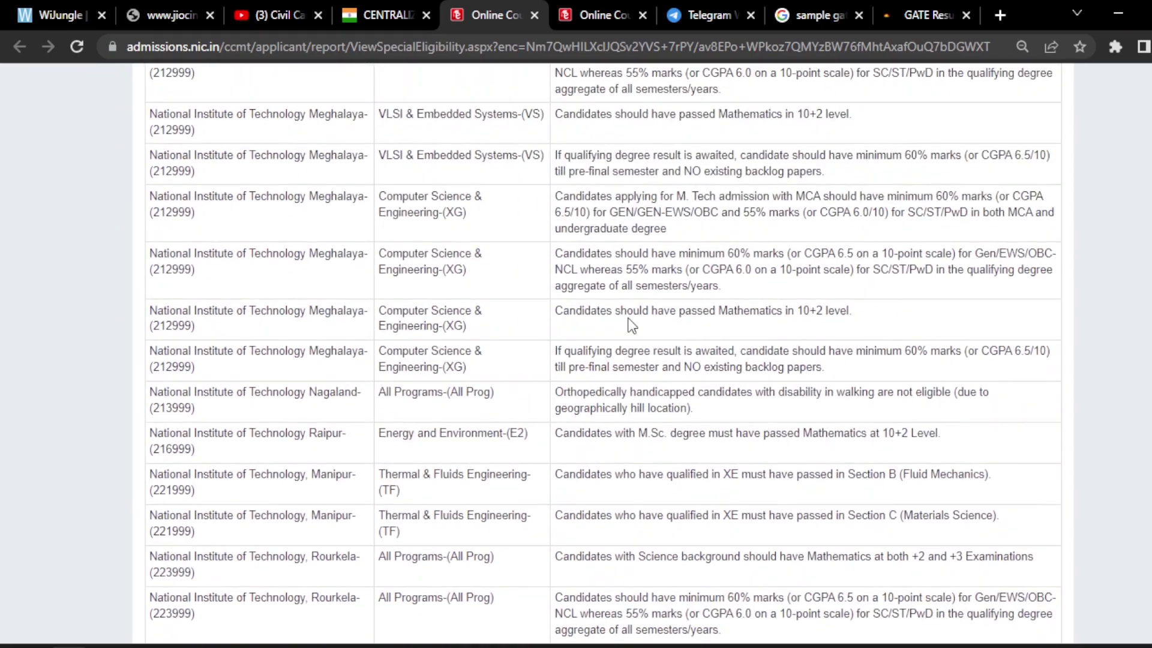
pyautogui.moveTo(438, 646)
pyautogui.click(438, 606)
# Step: Read the Online Counselling System PDF from page 1 to page 3, then return to the eligibility page
pyautogui.scroll(-4, 443, 369)
pyautogui.scroll(-2, 442, 369)
pyautogui.scroll(12, 447, 365)
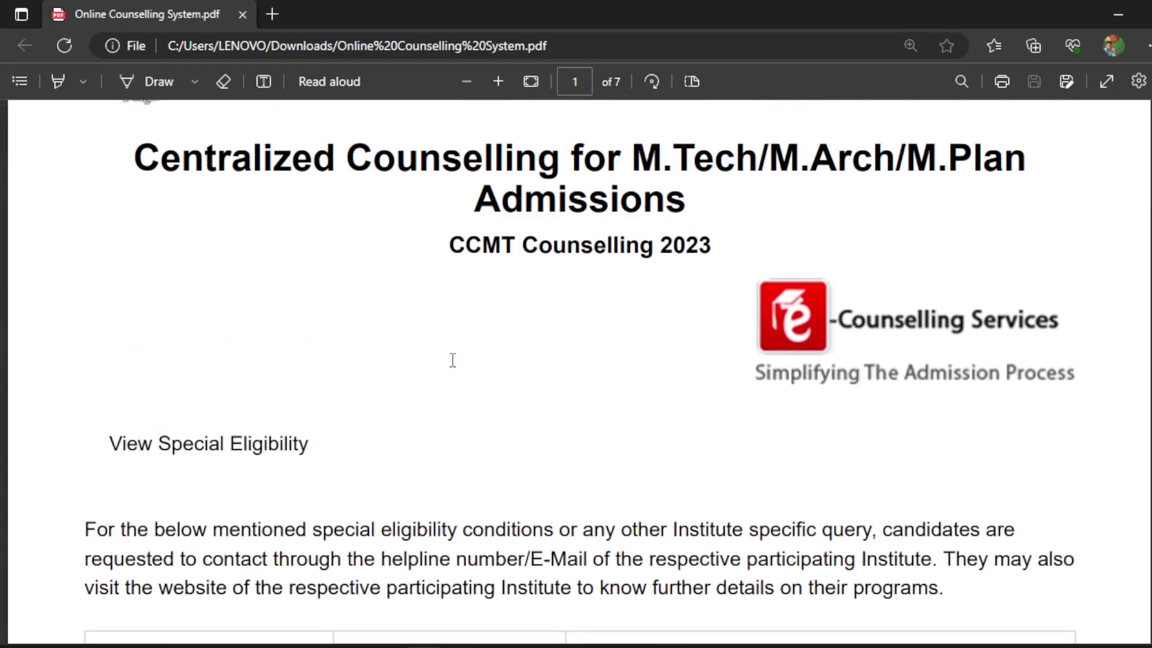
pyautogui.scroll(-8, 453, 360)
pyautogui.scroll(-12, 451, 372)
pyautogui.scroll(-12, 447, 372)
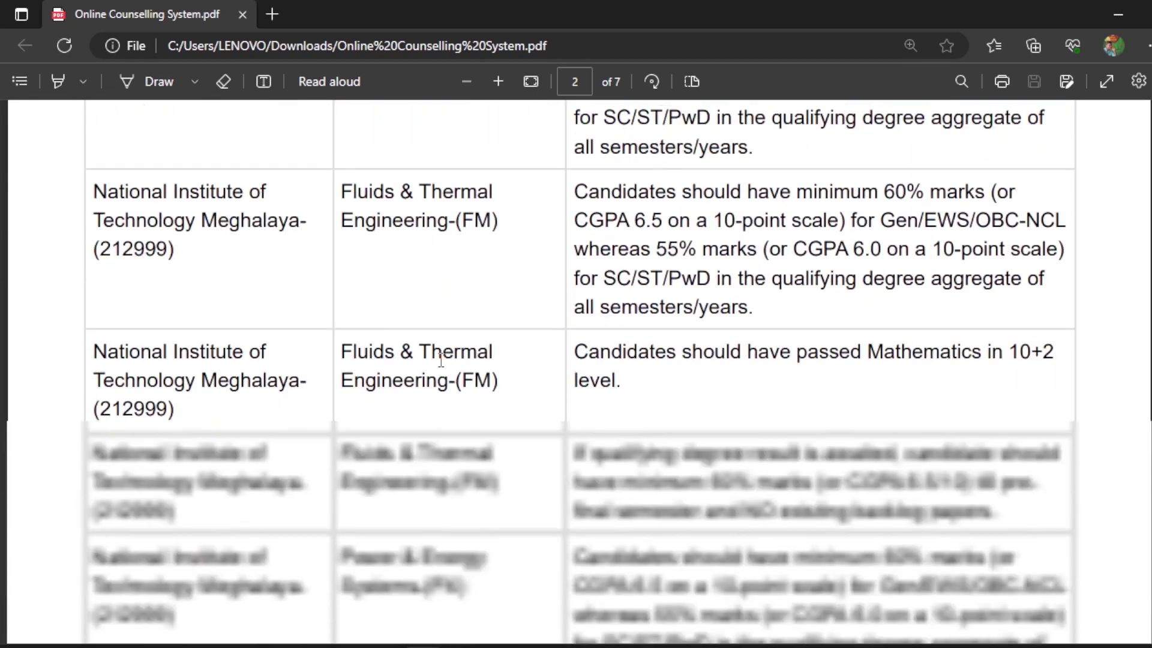
pyautogui.scroll(-2, 441, 359)
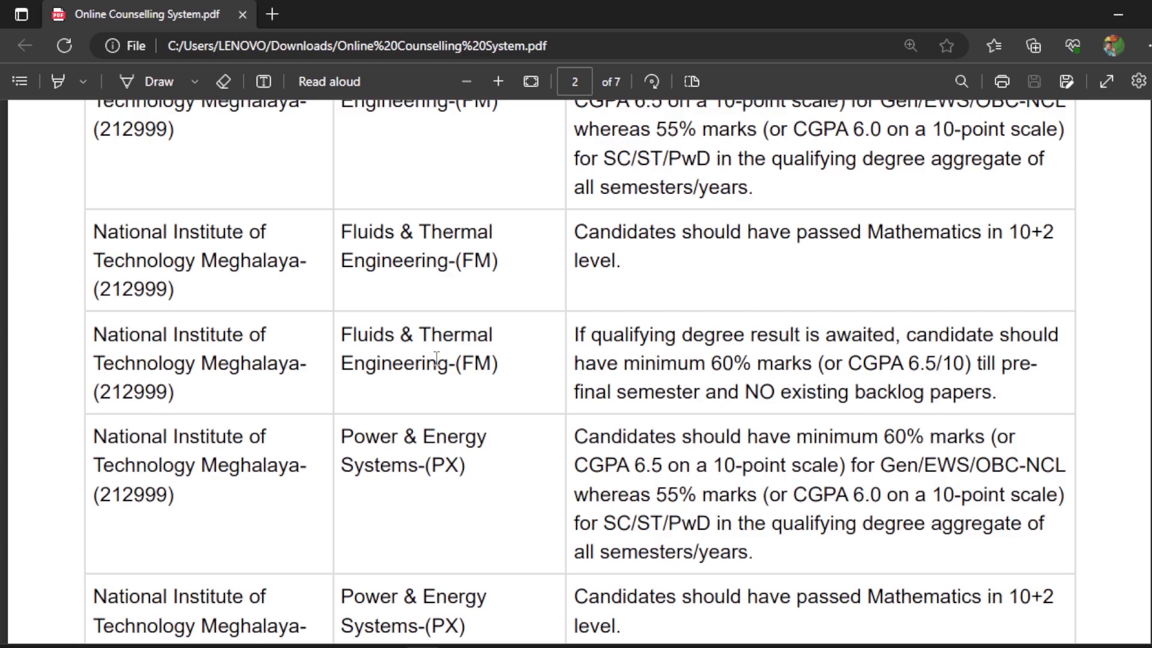
pyautogui.scroll(-8, 466, 371)
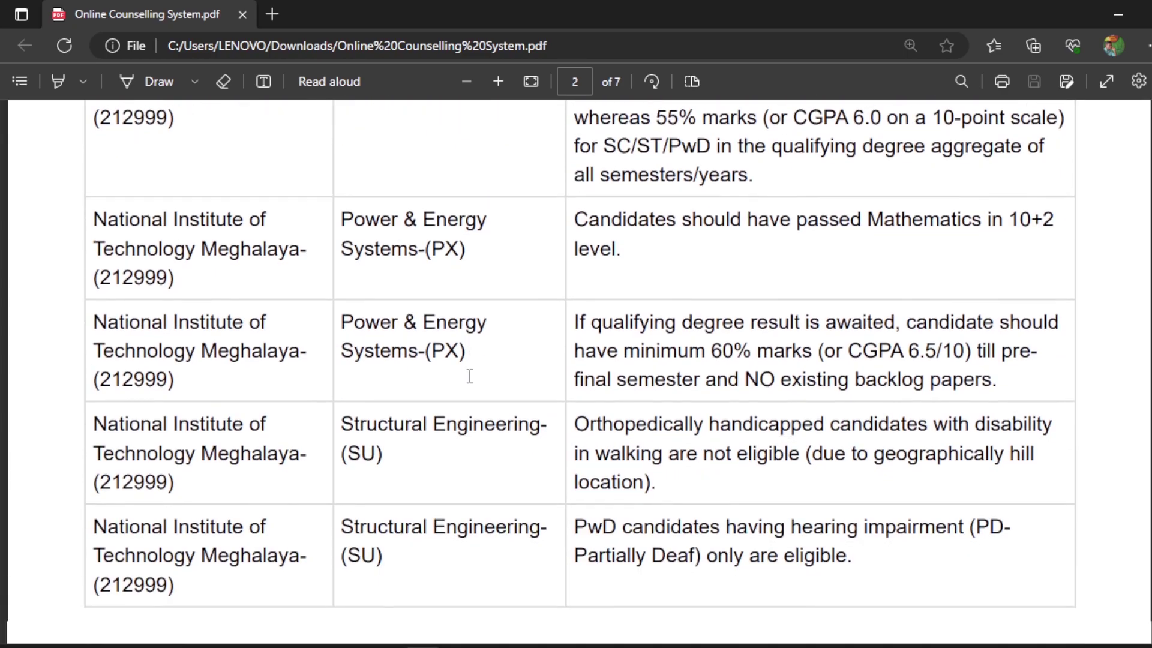
pyautogui.scroll(-10, 466, 372)
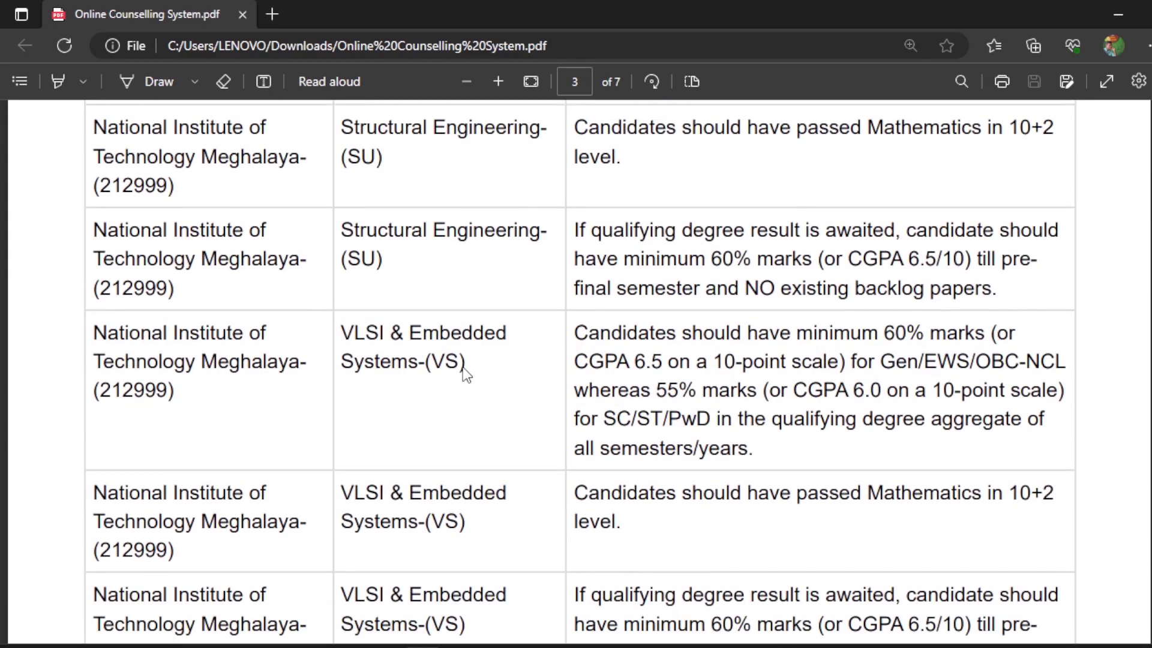
pyautogui.scroll(-3, 463, 364)
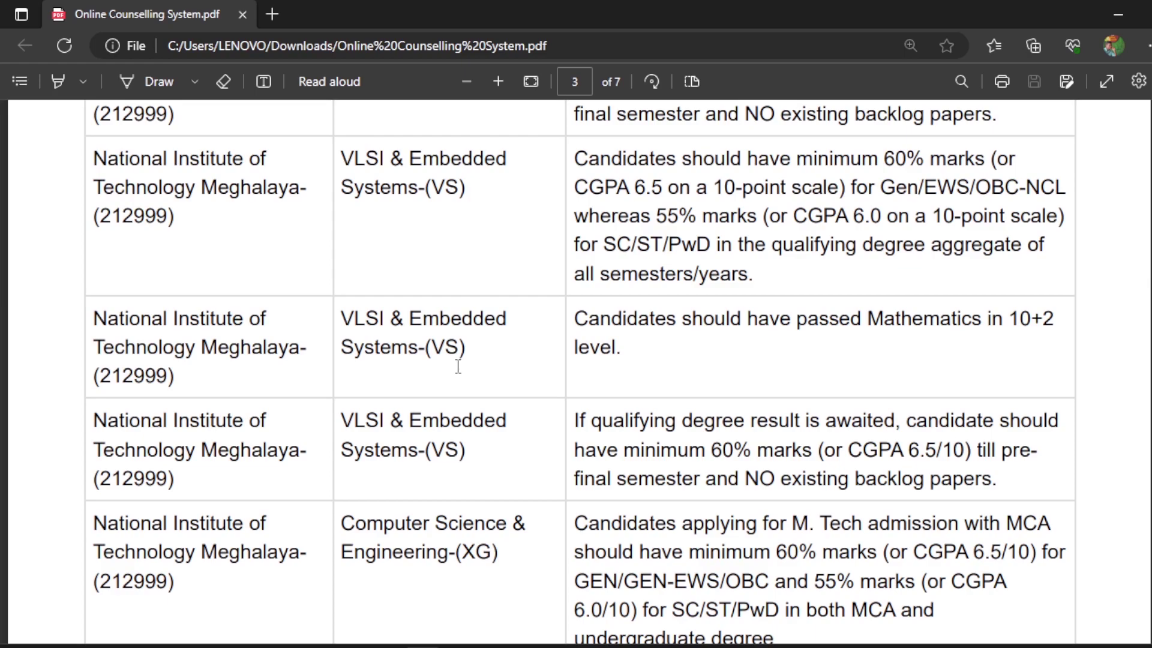
pyautogui.scroll(-3, 454, 360)
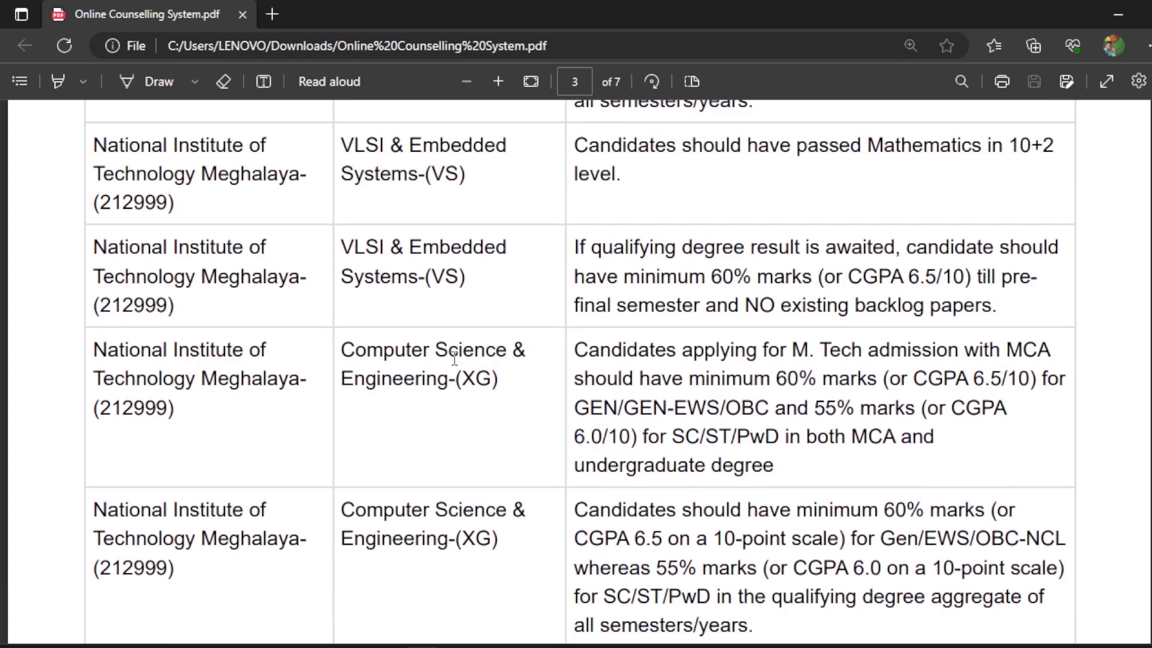
pyautogui.scroll(-8, 465, 347)
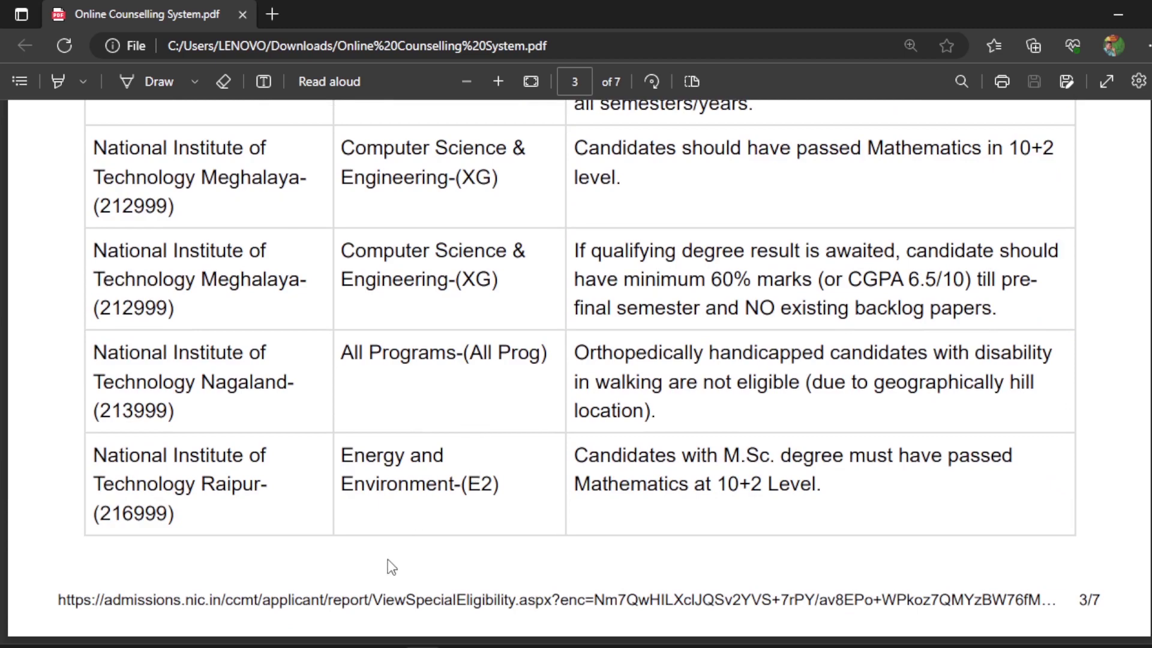
pyautogui.click(67, 633)
# Step: Go back to the CCMT home page and open the CCMT 2023 registration sign-in page
pyautogui.scroll(8, 370, 391)
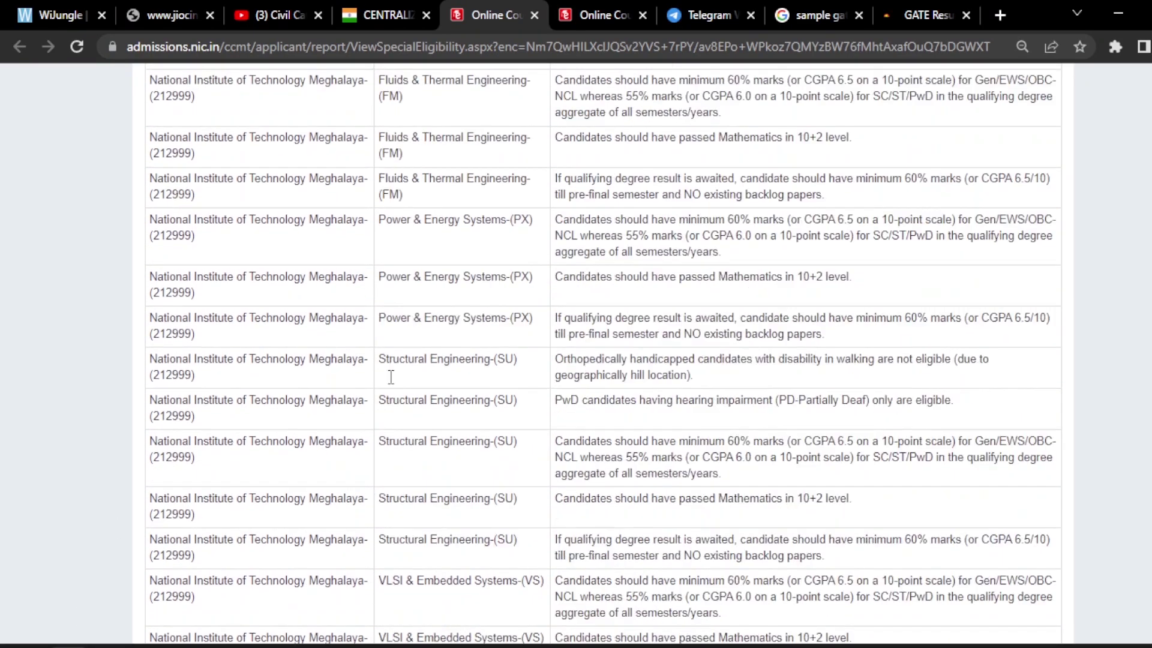
pyautogui.scroll(10, 391, 377)
pyautogui.click(384, 15)
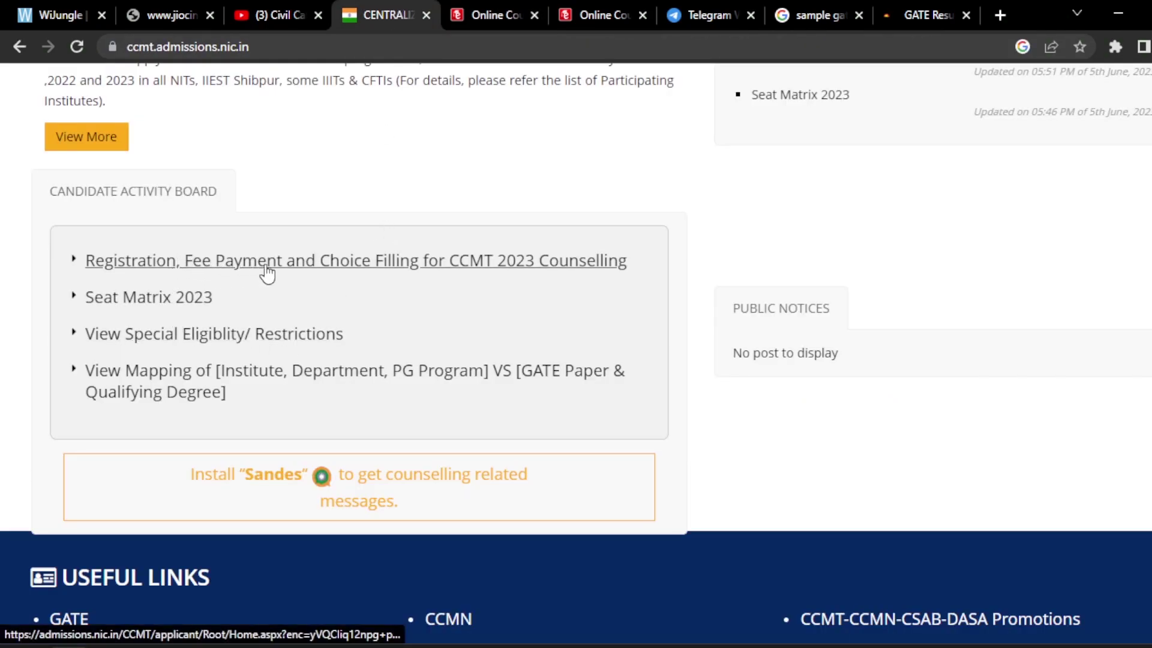
pyautogui.click(453, 264)
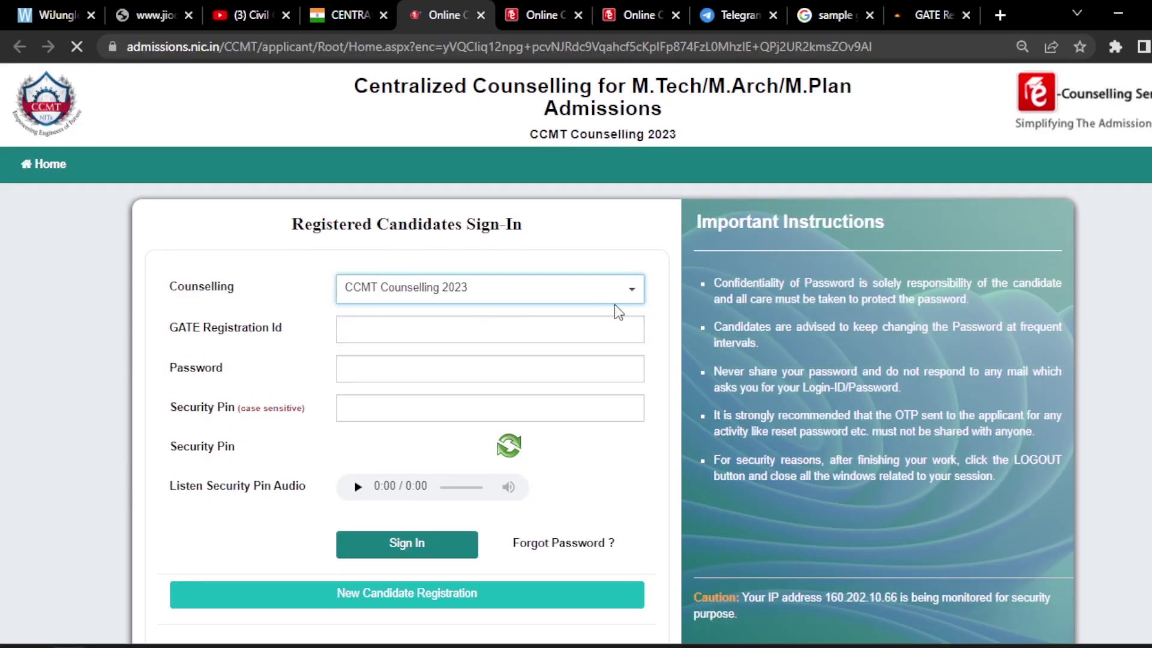
# Step: Delete the autofilled value from the GATE Registration Id field
pyautogui.scroll(-3, 626, 254)
pyautogui.scroll(2, 625, 254)
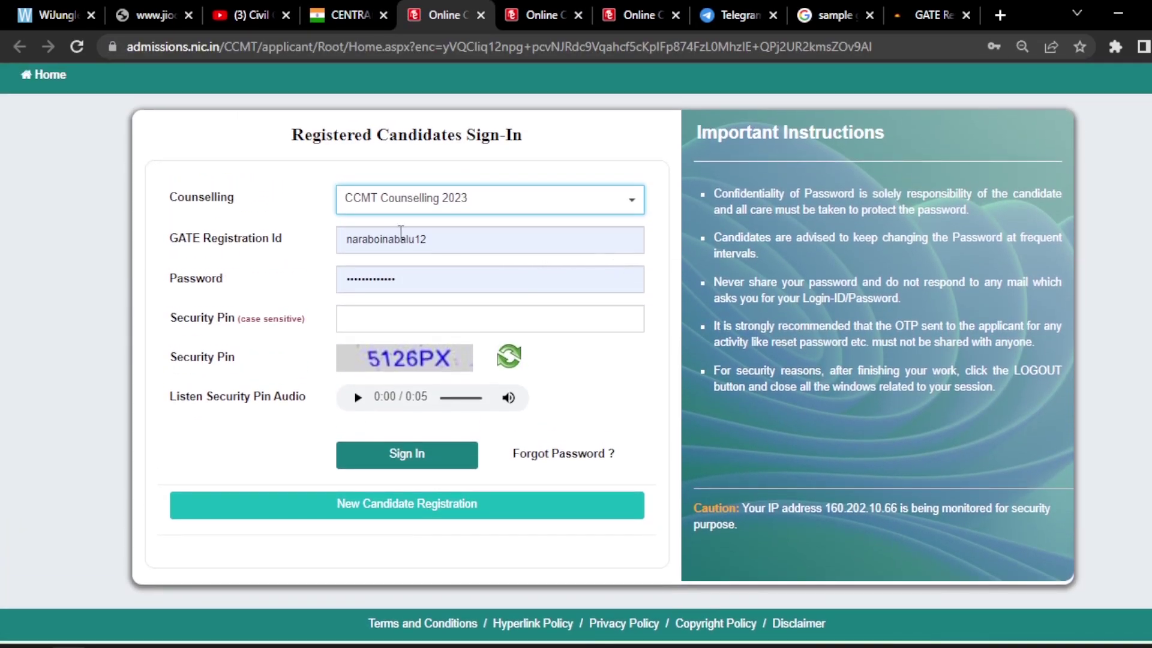
pyautogui.click(398, 234)
pyautogui.moveTo(442, 238); pyautogui.dragTo(342, 240)
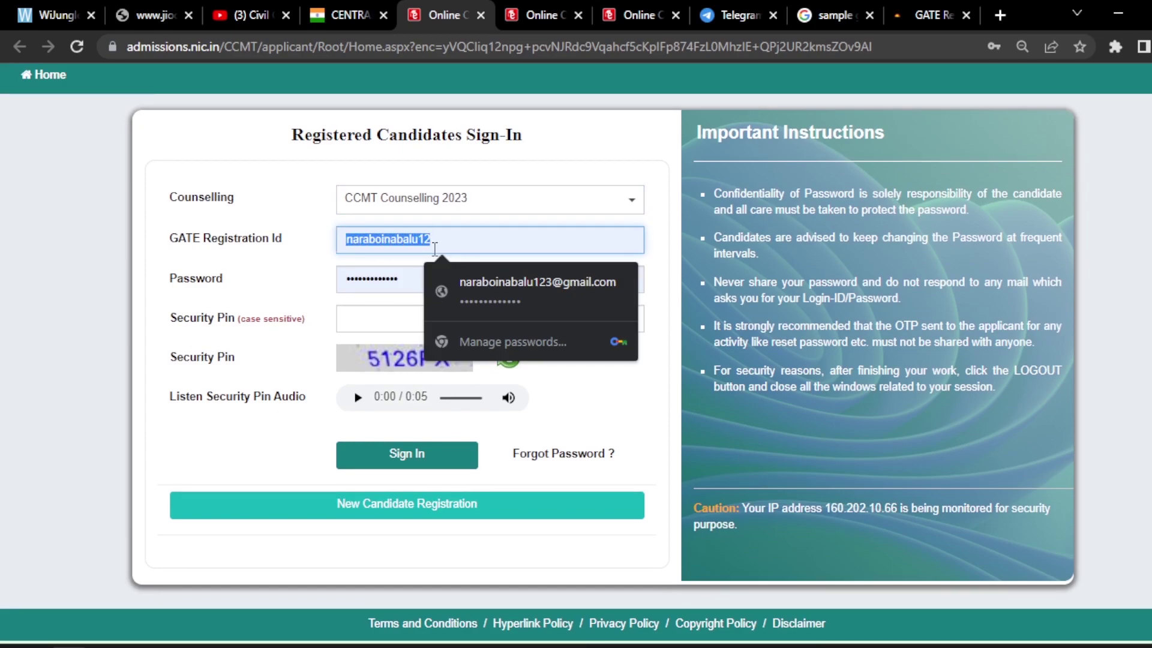
pyautogui.press('BackSpace')
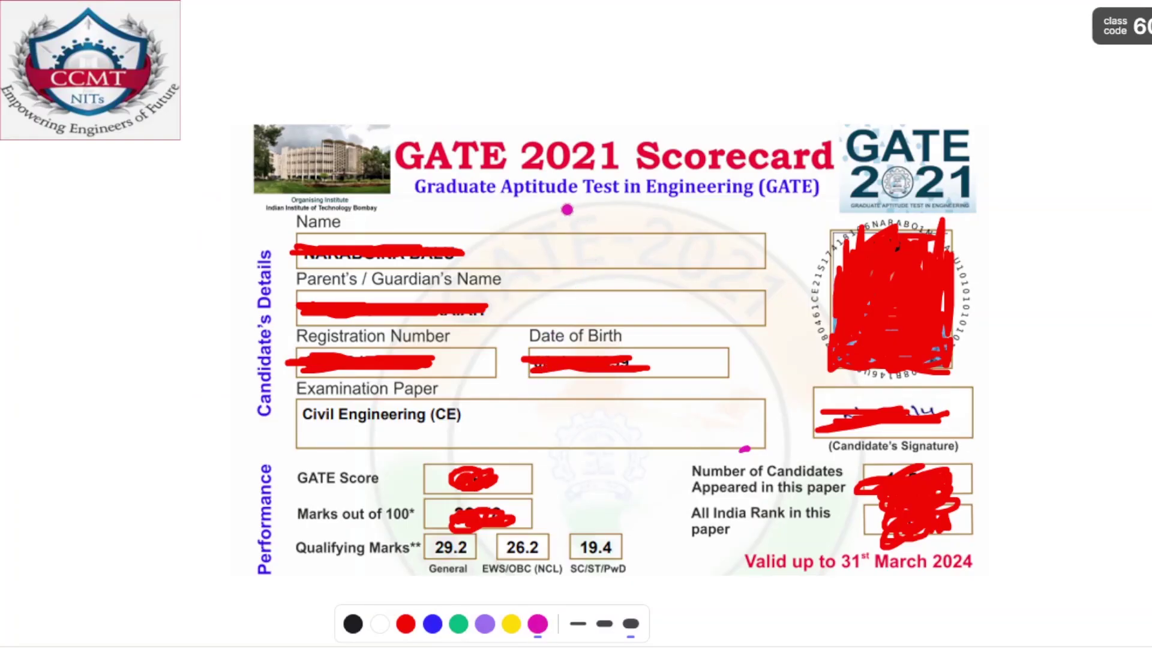
# Step: Underline Aptitude and Engineering and mark Registration Number, GATE Score and Marks out of 100
pyautogui.moveTo(555, 186); pyautogui.dragTo(600, 187)
pyautogui.moveTo(683, 187); pyautogui.dragTo(747, 174)
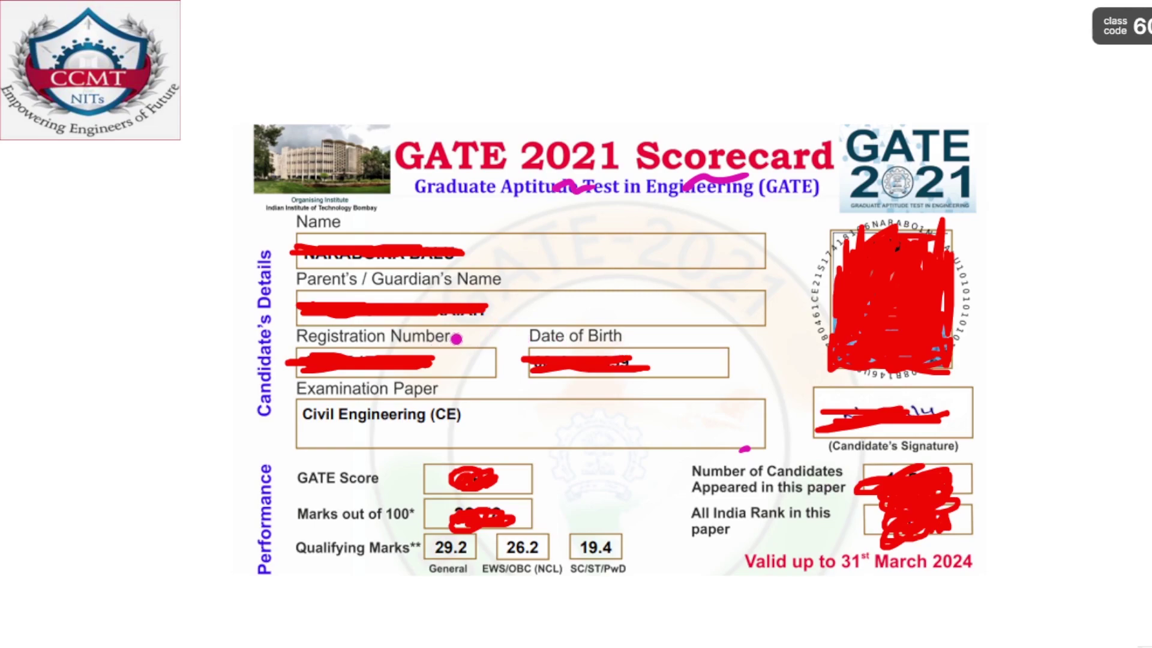
pyautogui.moveTo(459, 342); pyautogui.dragTo(475, 332)
pyautogui.moveTo(395, 475); pyautogui.dragTo(422, 453)
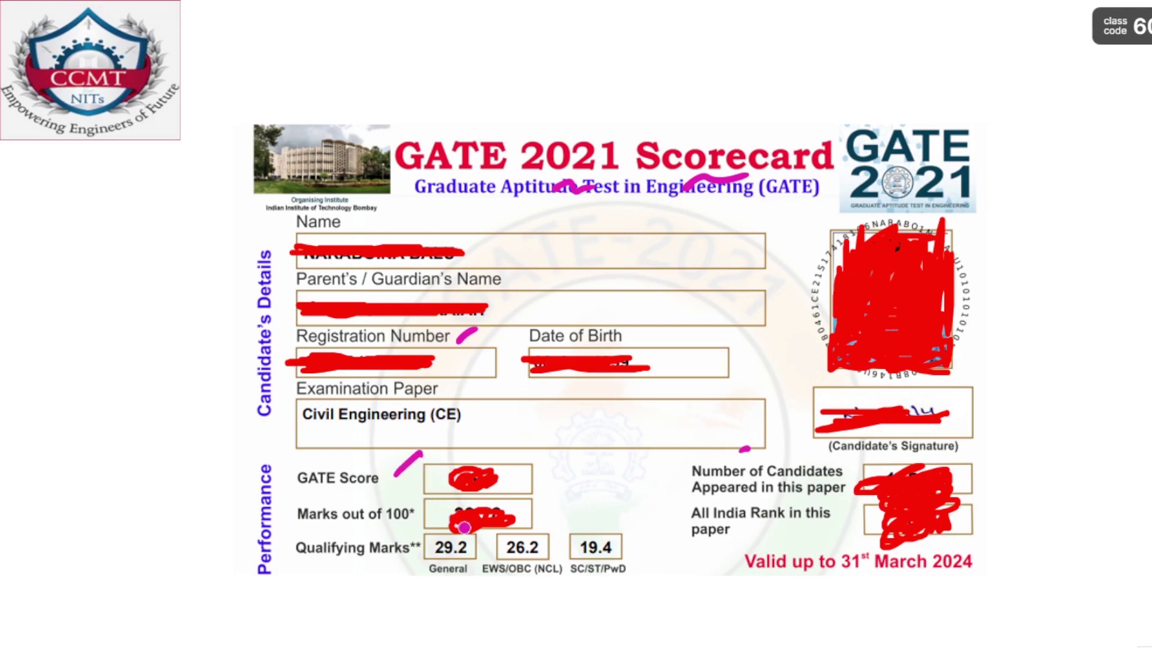
pyautogui.moveTo(416, 524); pyautogui.dragTo(433, 514)
pyautogui.press('Right')
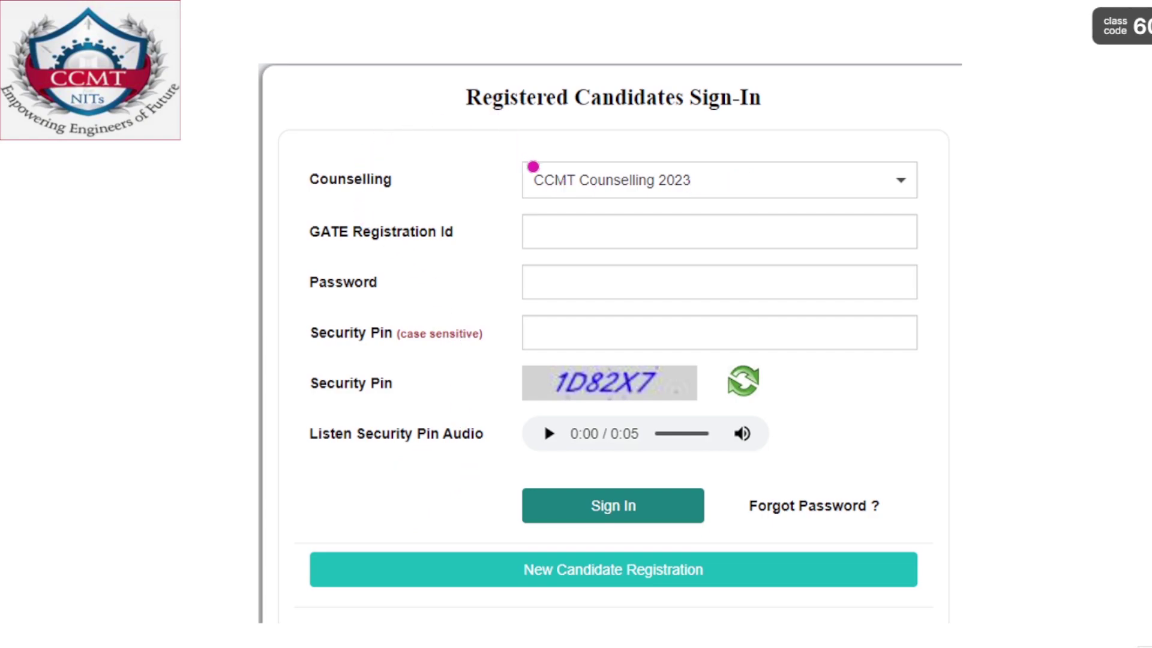
# Step: Underline the sign-in heading, mark New Candidate Registration and Sign In, then advance
pyautogui.moveTo(576, 132); pyautogui.dragTo(623, 124)
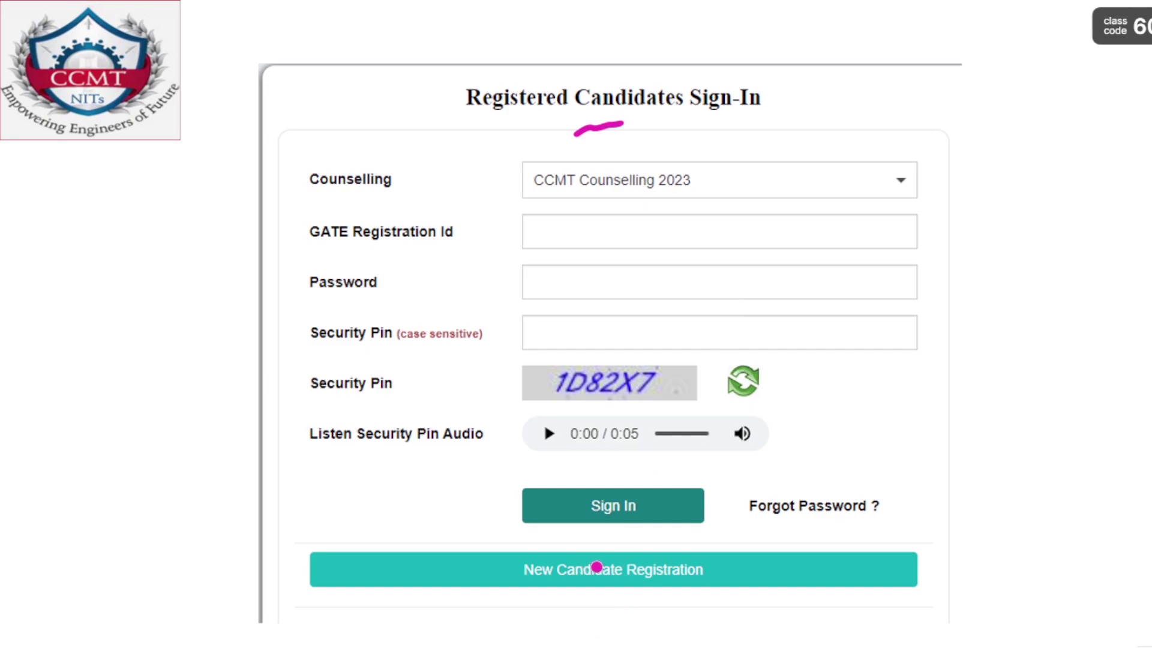
pyautogui.moveTo(543, 597)
pyautogui.mouseDown()
pyautogui.moveTo(711, 583)
pyautogui.moveTo(678, 546)
pyautogui.moveTo(597, 546)
pyautogui.moveTo(495, 570)
pyautogui.moveTo(540, 600)
pyautogui.moveTo(567, 598)
pyautogui.mouseUp()
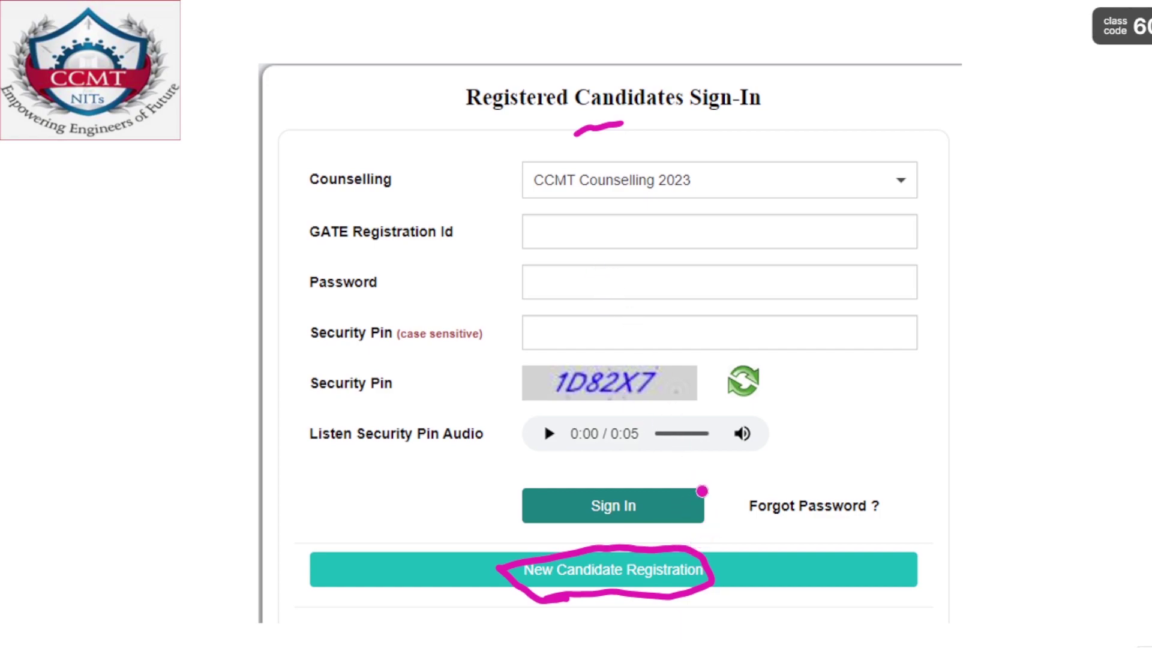
pyautogui.moveTo(570, 520)
pyautogui.mouseDown()
pyautogui.moveTo(645, 515)
pyautogui.moveTo(635, 488)
pyautogui.moveTo(594, 483)
pyautogui.moveTo(571, 521)
pyautogui.mouseUp()
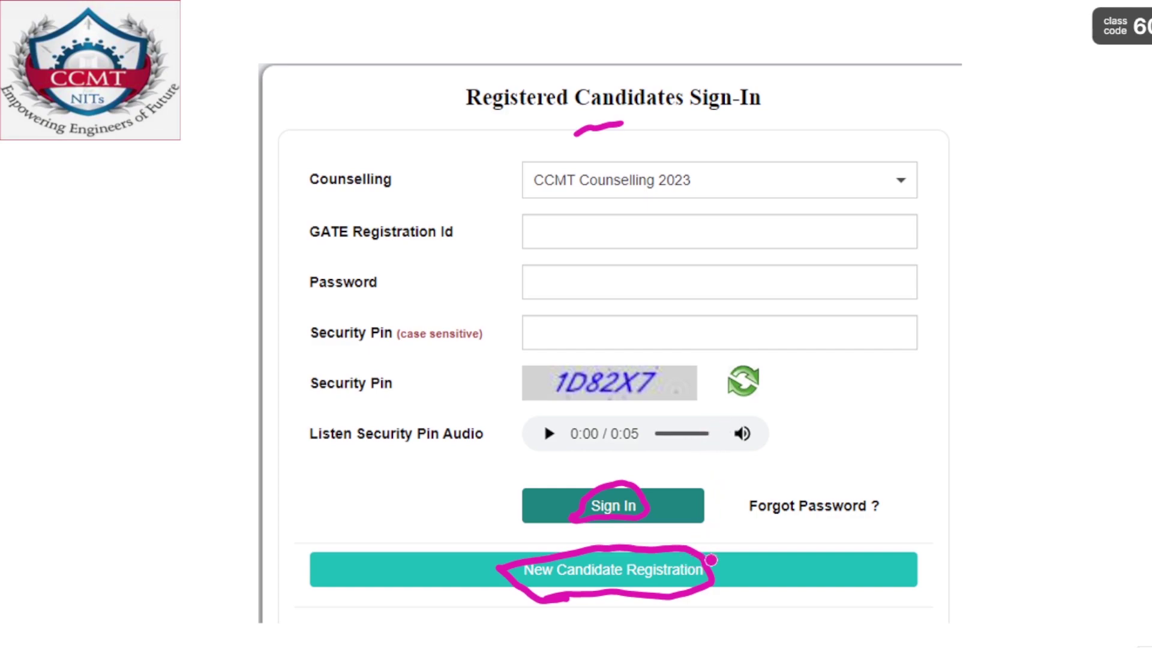
pyautogui.moveTo(718, 564); pyautogui.dragTo(761, 540)
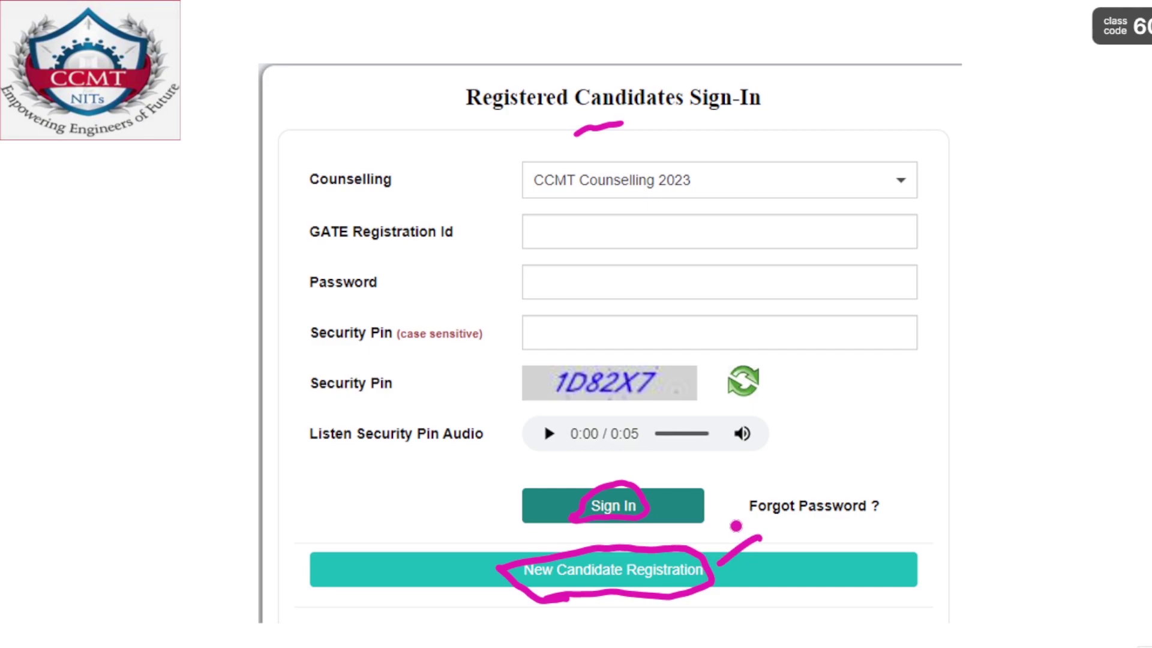
pyautogui.click(717, 561)
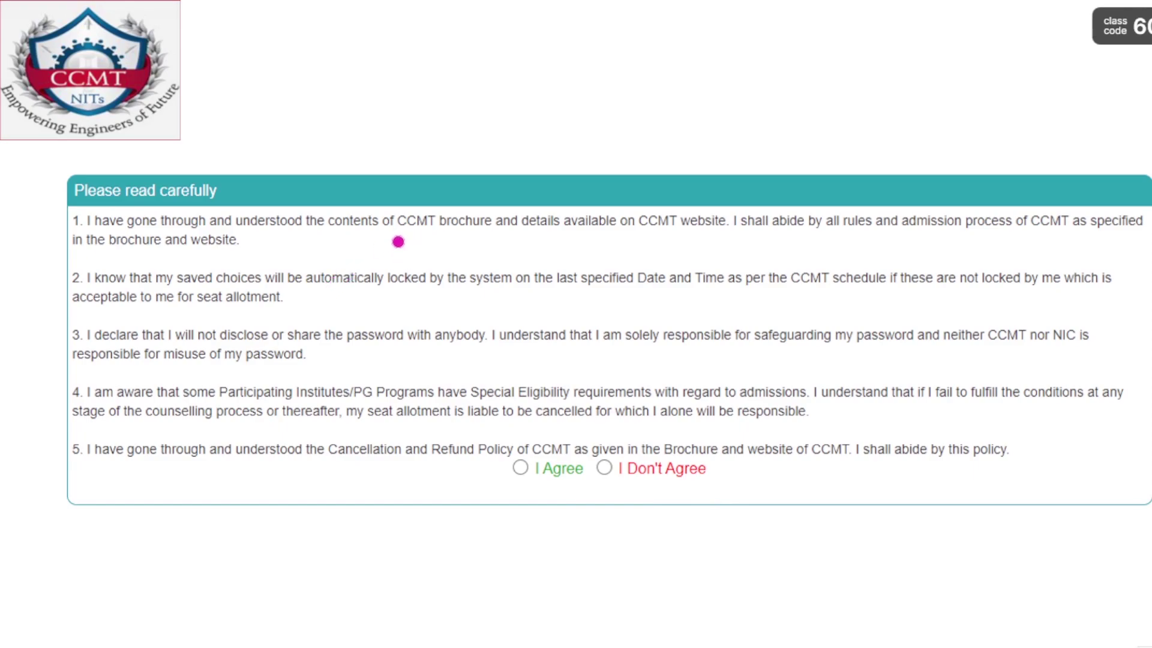
# Step: Underline brochure, locked/not locked, password sharing and Special Eligibility requirements in the declarations
pyautogui.moveTo(414, 240); pyautogui.dragTo(451, 231)
pyautogui.moveTo(390, 301); pyautogui.dragTo(414, 303)
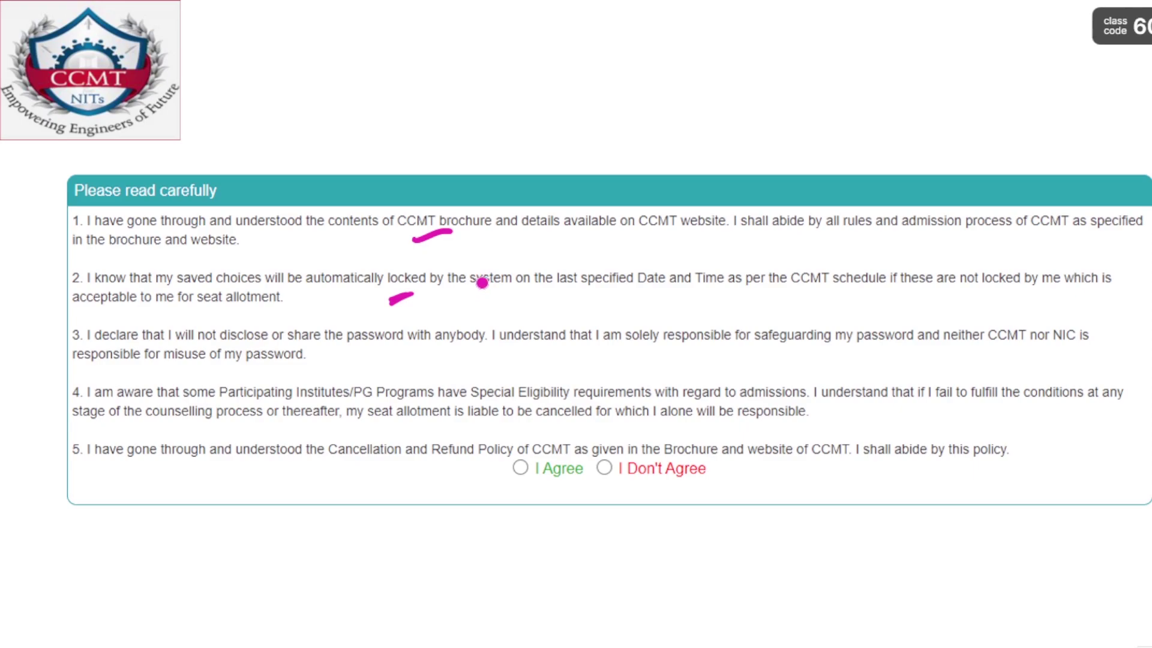
pyautogui.moveTo(959, 301); pyautogui.dragTo(1018, 296)
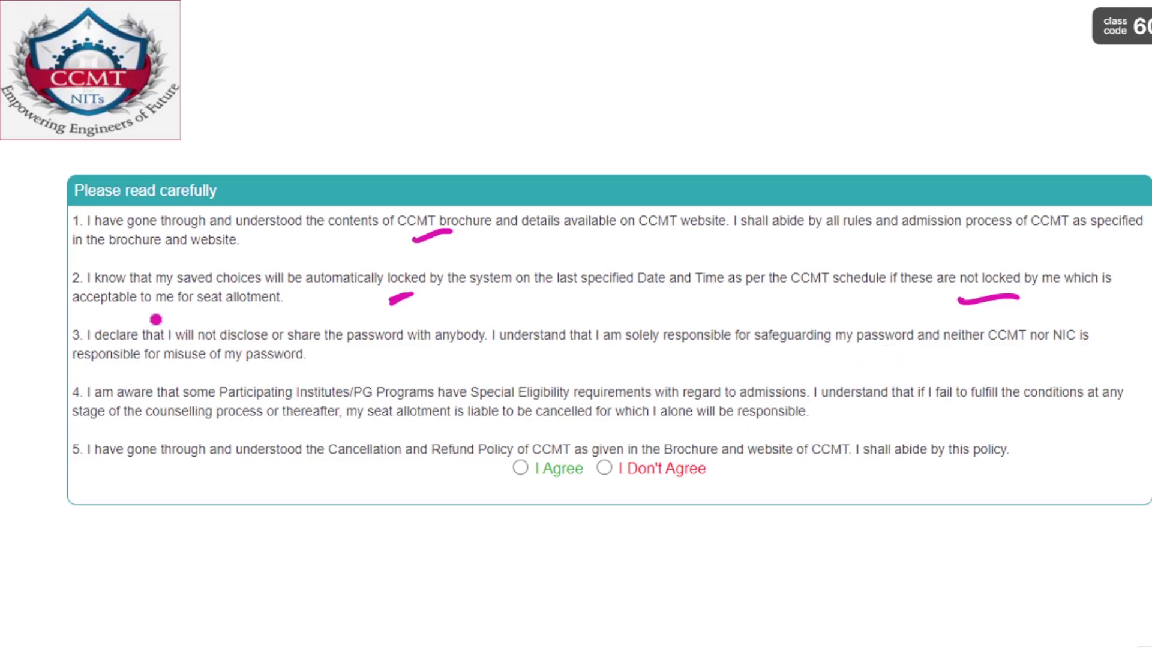
pyautogui.moveTo(183, 293); pyautogui.dragTo(230, 291)
pyautogui.moveTo(424, 358); pyautogui.dragTo(450, 350)
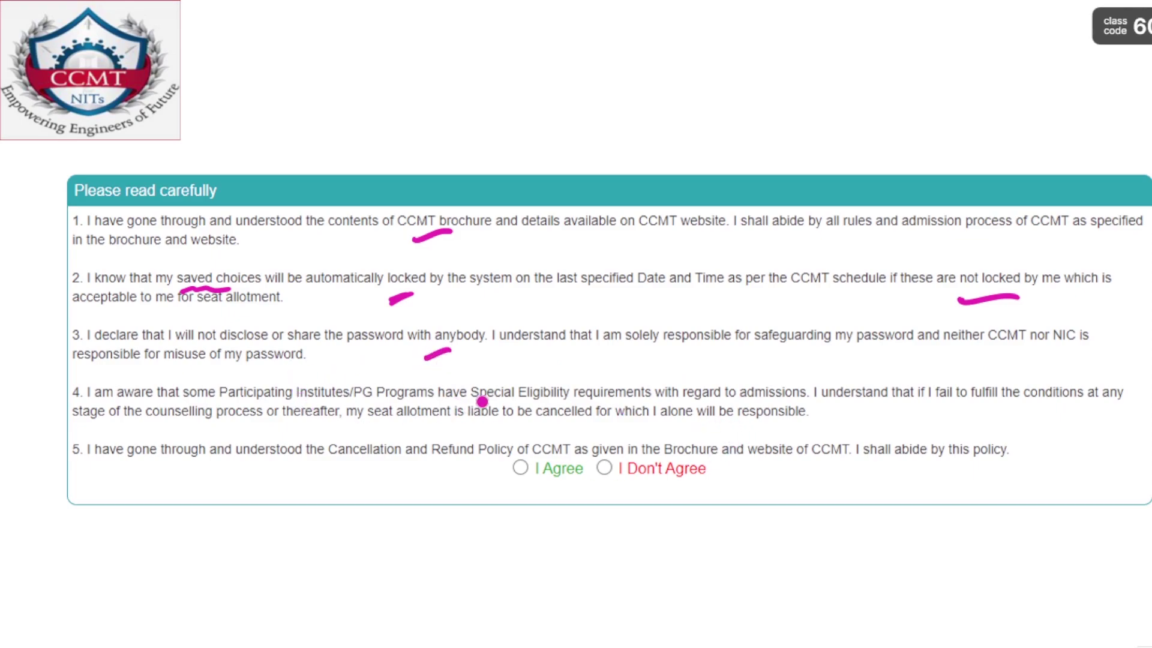
pyautogui.moveTo(477, 407); pyautogui.dragTo(623, 406)
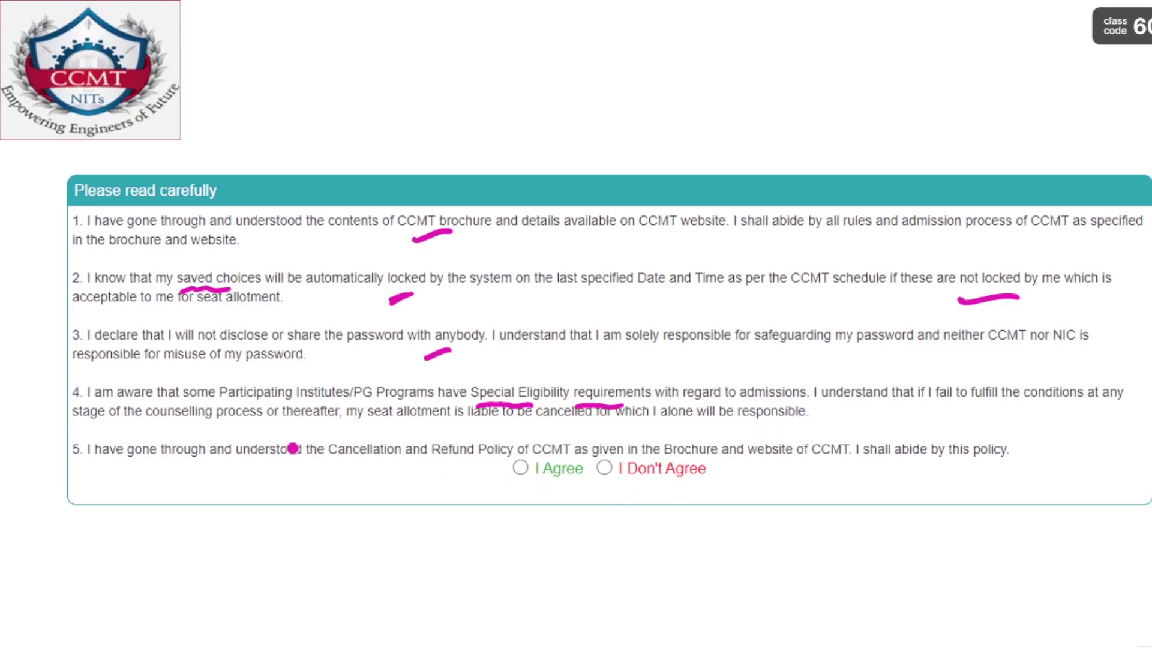
# Step: Mark the refund policy declaration, circle I Agree and move to the registration slide
pyautogui.moveTo(412, 473); pyautogui.dragTo(462, 470)
pyautogui.moveTo(518, 487)
pyautogui.mouseDown()
pyautogui.moveTo(574, 478)
pyautogui.moveTo(580, 456)
pyautogui.moveTo(507, 458)
pyautogui.moveTo(518, 487)
pyautogui.mouseUp()
pyautogui.click(520, 470)
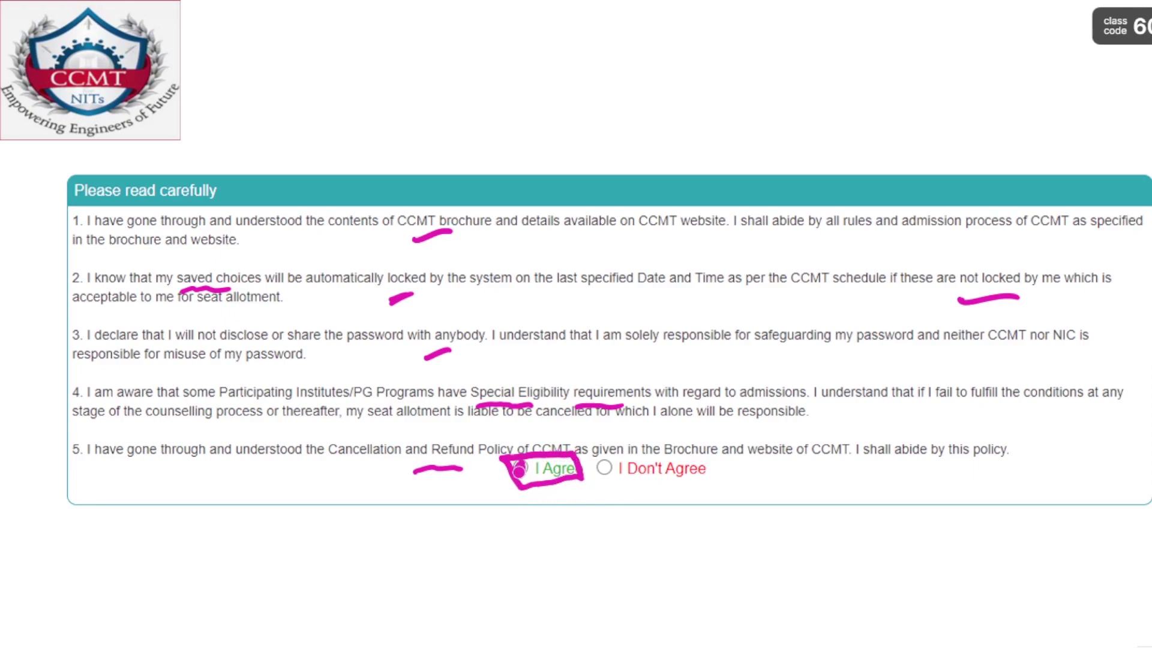
pyautogui.press('Escape')
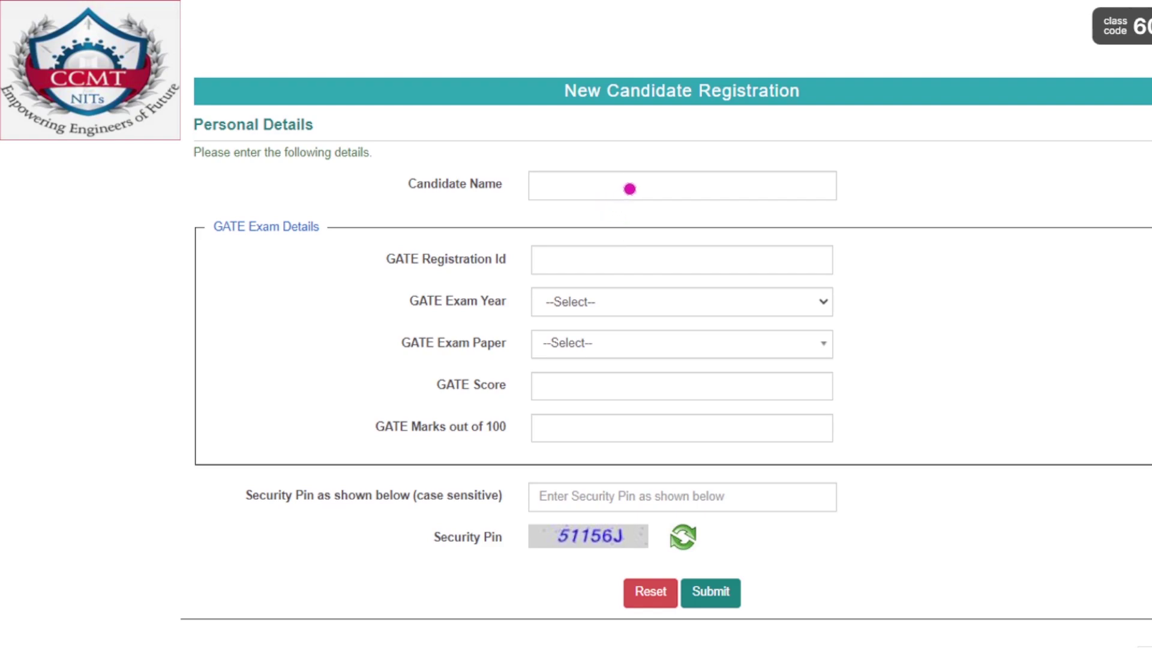
# Step: Mark the name, GATE Id, paper, score and marks fields, writing 2021, 22, 23 beside Exam Year
pyautogui.moveTo(628, 186); pyautogui.dragTo(656, 172)
pyautogui.moveTo(638, 259); pyautogui.dragTo(668, 241)
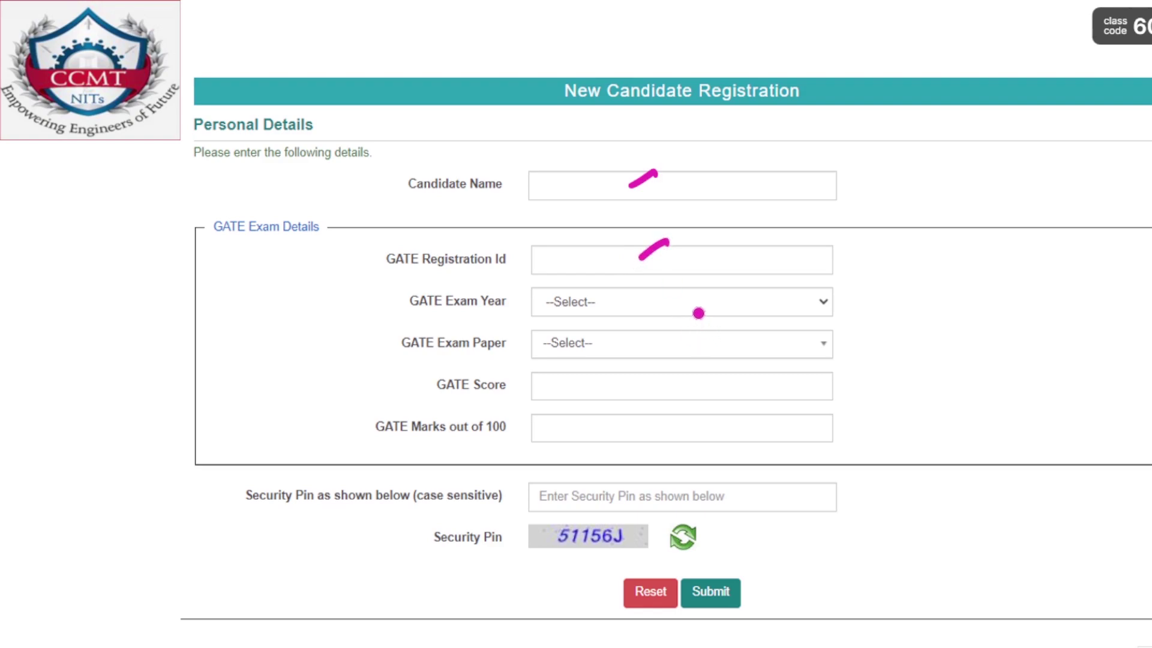
pyautogui.moveTo(848, 297)
pyautogui.mouseDown()
pyautogui.moveTo(874, 292)
pyautogui.moveTo(883, 277)
pyautogui.moveTo(902, 292)
pyautogui.moveTo(975, 225)
pyautogui.moveTo(982, 249)
pyautogui.mouseUp()
pyautogui.moveTo(930, 303); pyautogui.dragTo(969, 273)
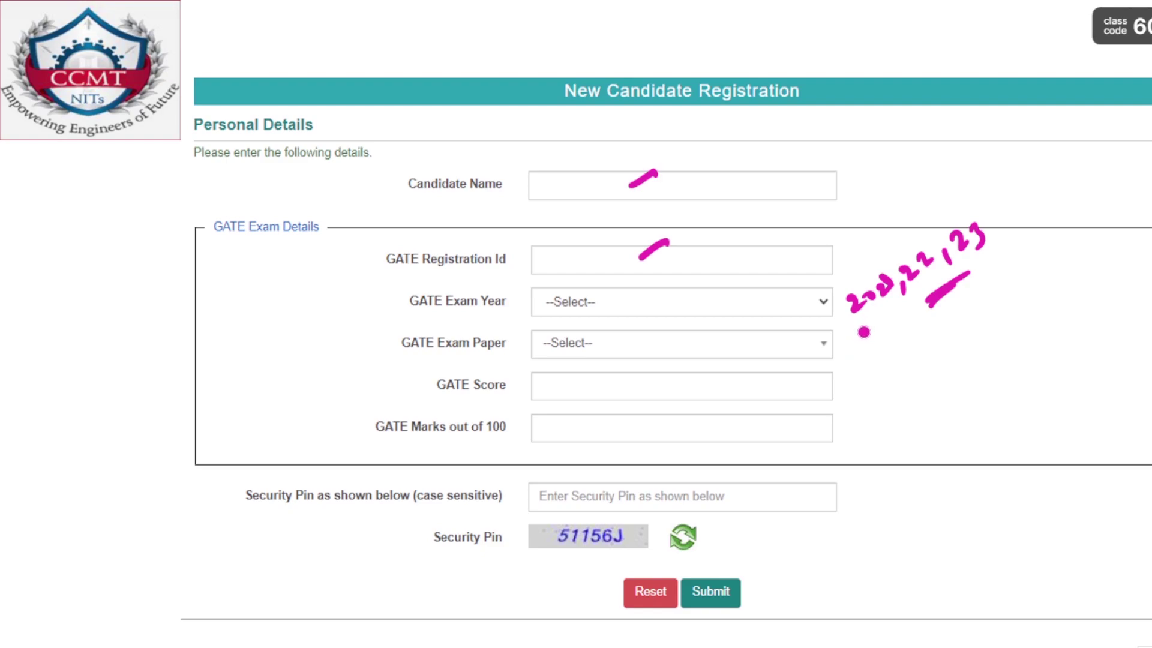
pyautogui.moveTo(844, 353); pyautogui.dragTo(880, 339)
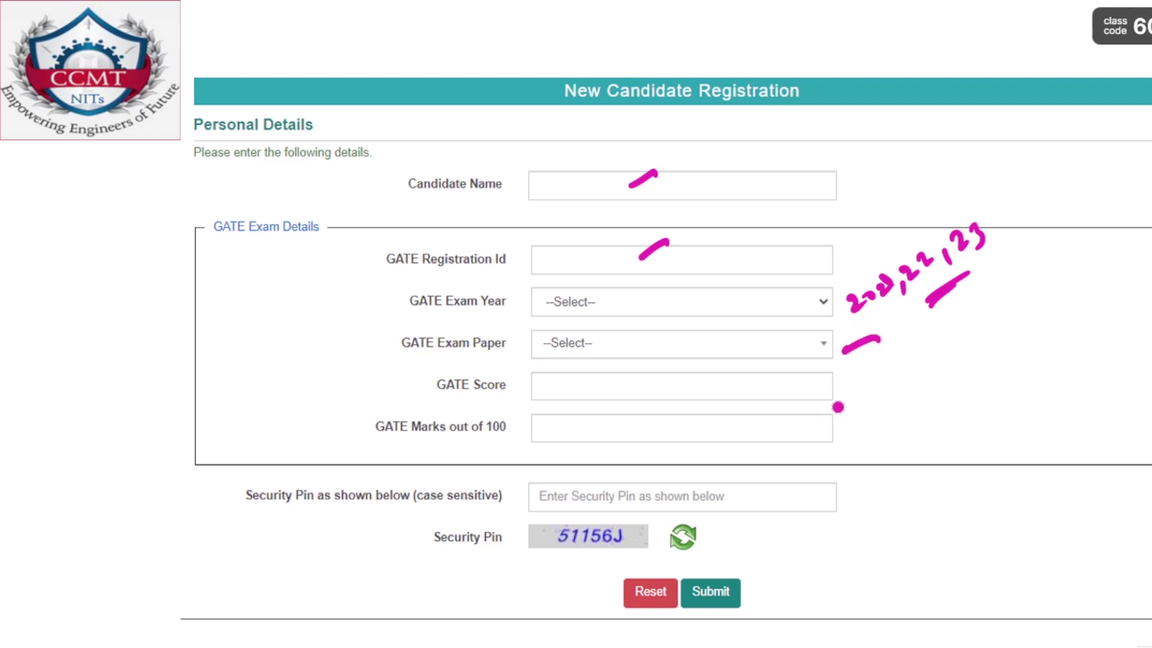
pyautogui.moveTo(842, 398); pyautogui.dragTo(865, 383)
pyautogui.moveTo(843, 427); pyautogui.dragTo(873, 411)
# Step: Circle the security pin image, mark its entry field and outline the Candidate Name label
pyautogui.moveTo(633, 527)
pyautogui.mouseDown()
pyautogui.moveTo(604, 566)
pyautogui.moveTo(561, 564)
pyautogui.mouseUp()
pyautogui.moveTo(630, 524)
pyautogui.mouseDown()
pyautogui.moveTo(583, 510)
pyautogui.moveTo(547, 525)
pyautogui.moveTo(572, 564)
pyautogui.mouseUp()
pyautogui.moveTo(709, 491); pyautogui.dragTo(737, 471)
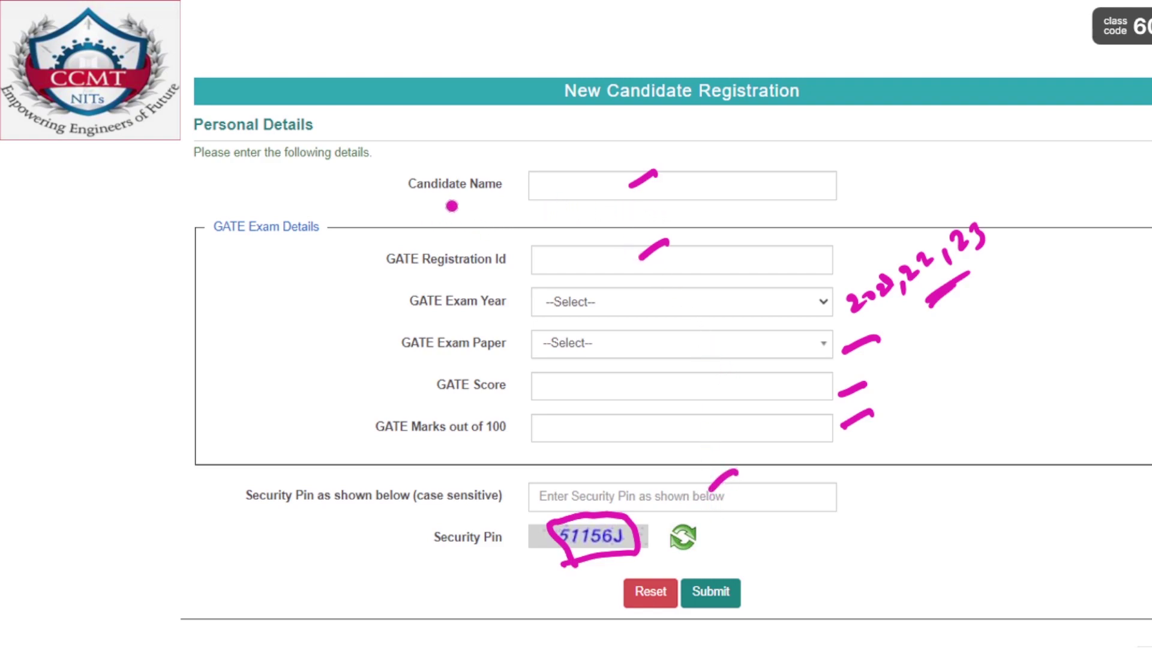
pyautogui.moveTo(409, 206)
pyautogui.mouseDown()
pyautogui.moveTo(509, 193)
pyautogui.moveTo(474, 161)
pyautogui.moveTo(401, 169)
pyautogui.moveTo(420, 207)
pyautogui.moveTo(438, 205)
pyautogui.mouseUp()
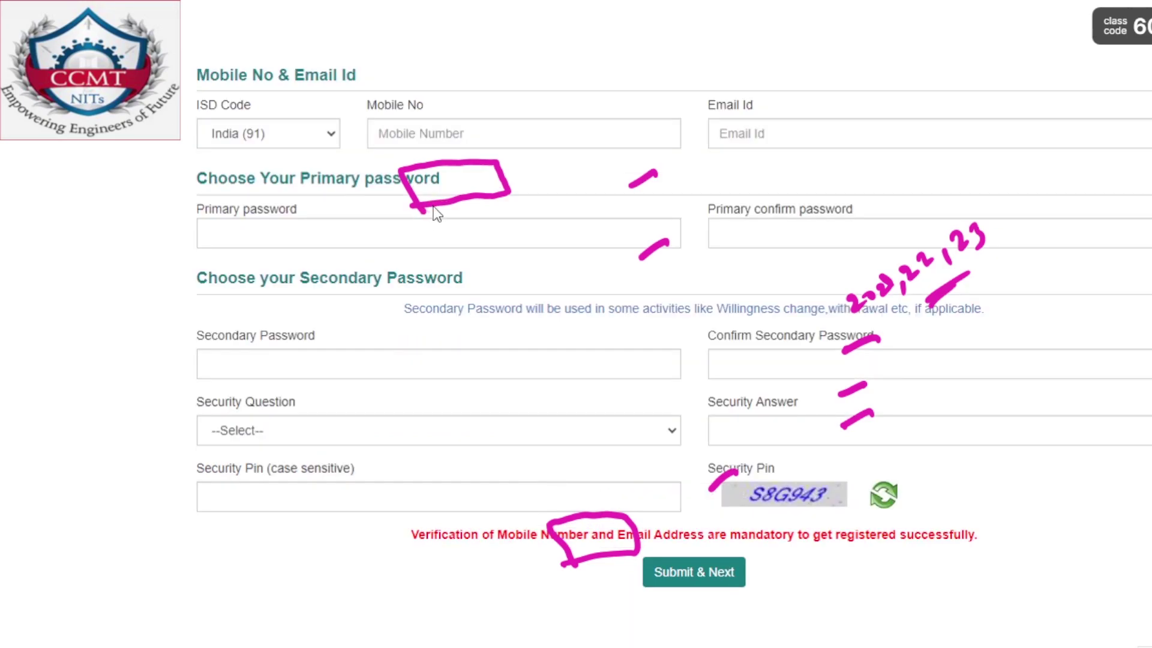
# Step: On the next slide, tick Mobile No, Email Id and the primary and secondary password fields
pyautogui.press('e')
pyautogui.moveTo(464, 131); pyautogui.dragTo(492, 114)
pyautogui.moveTo(767, 118); pyautogui.dragTo(792, 107)
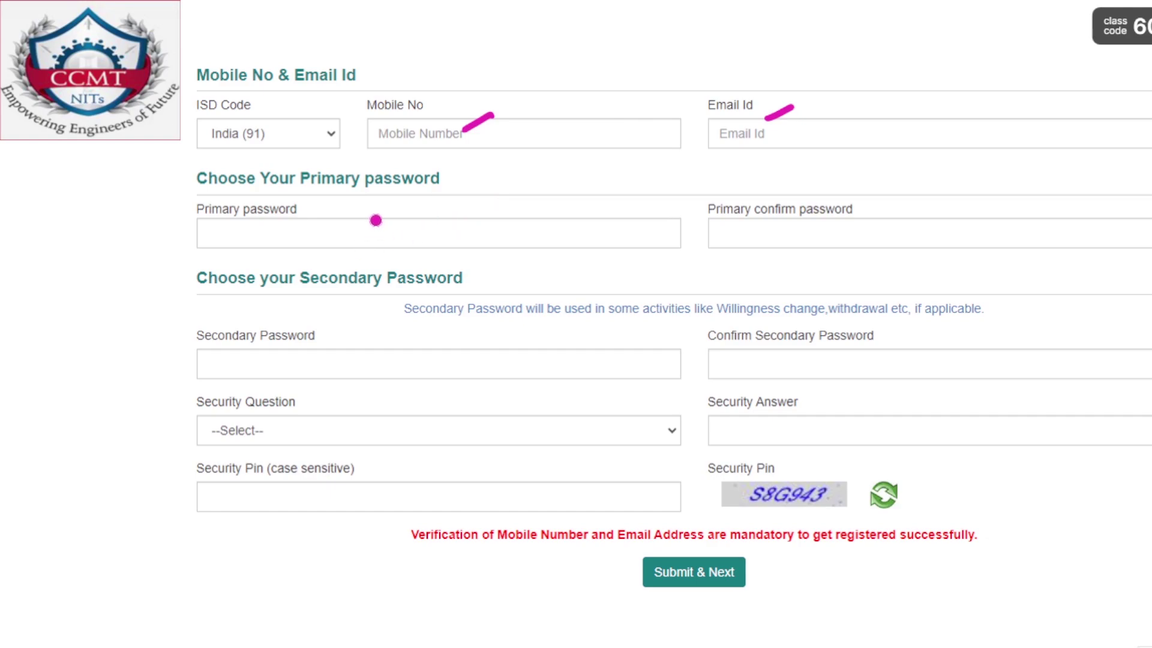
pyautogui.moveTo(372, 211); pyautogui.dragTo(396, 195)
pyautogui.moveTo(883, 209); pyautogui.dragTo(907, 195)
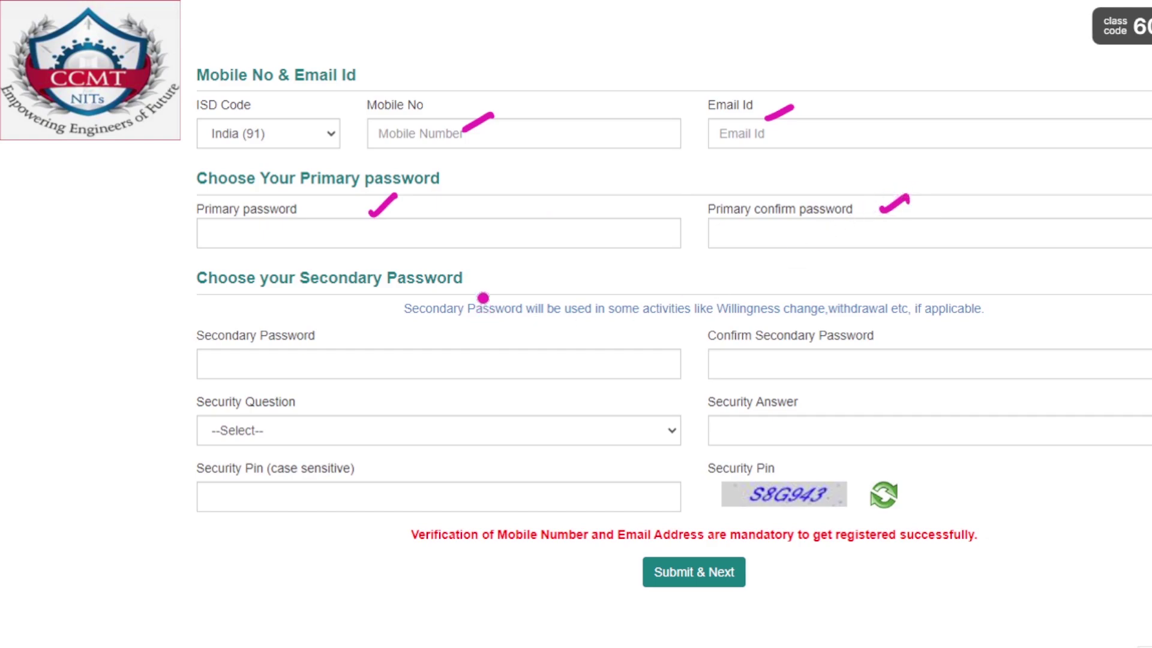
pyautogui.moveTo(452, 347); pyautogui.dragTo(479, 338)
pyautogui.moveTo(886, 336); pyautogui.dragTo(911, 326)
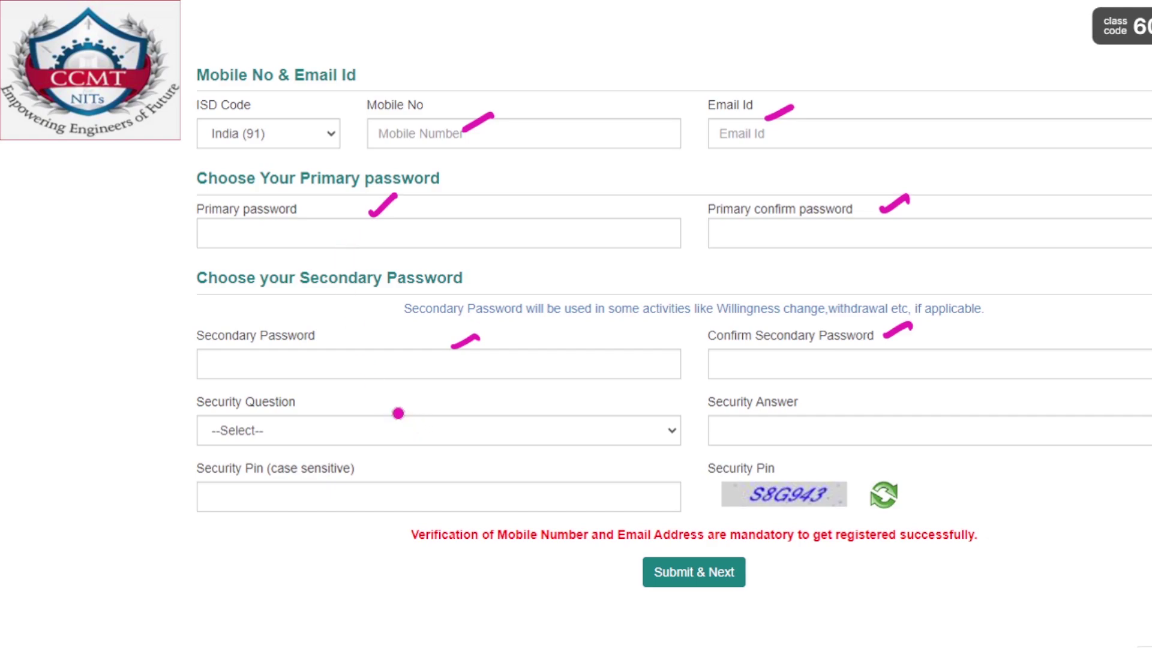
# Step: Tick Security Question, Security Answer and Security Pin, and circle the security pin image
pyautogui.moveTo(332, 406); pyautogui.dragTo(363, 400)
pyautogui.moveTo(821, 402); pyautogui.dragTo(843, 393)
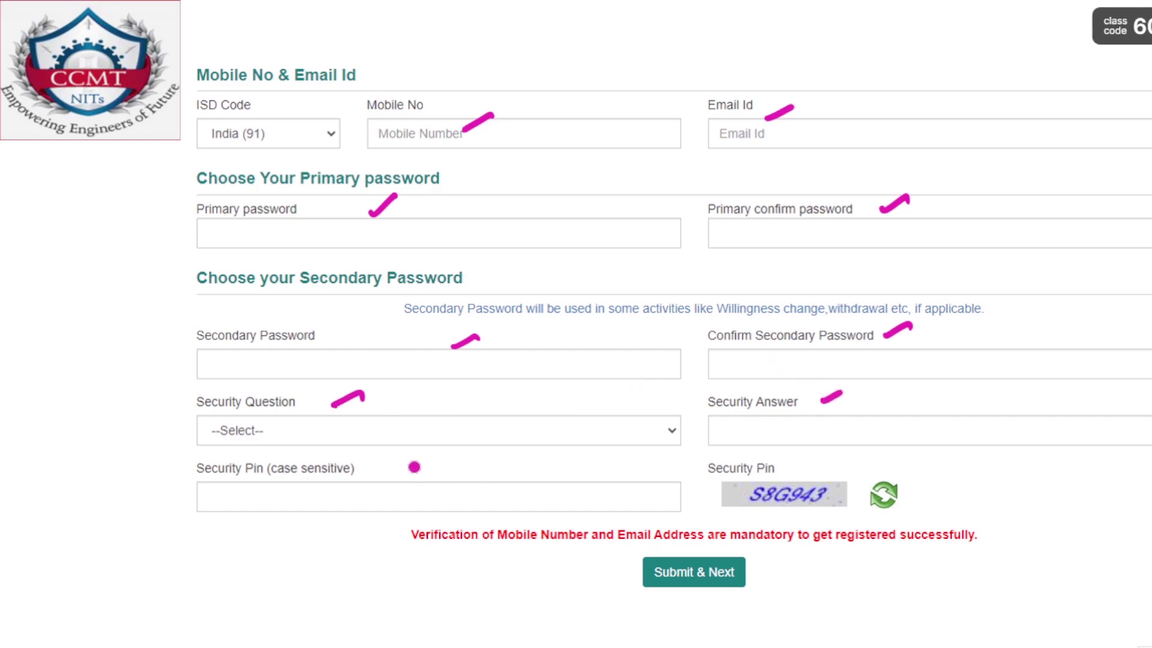
pyautogui.moveTo(384, 478); pyautogui.dragTo(418, 465)
pyautogui.moveTo(815, 470); pyautogui.dragTo(849, 461)
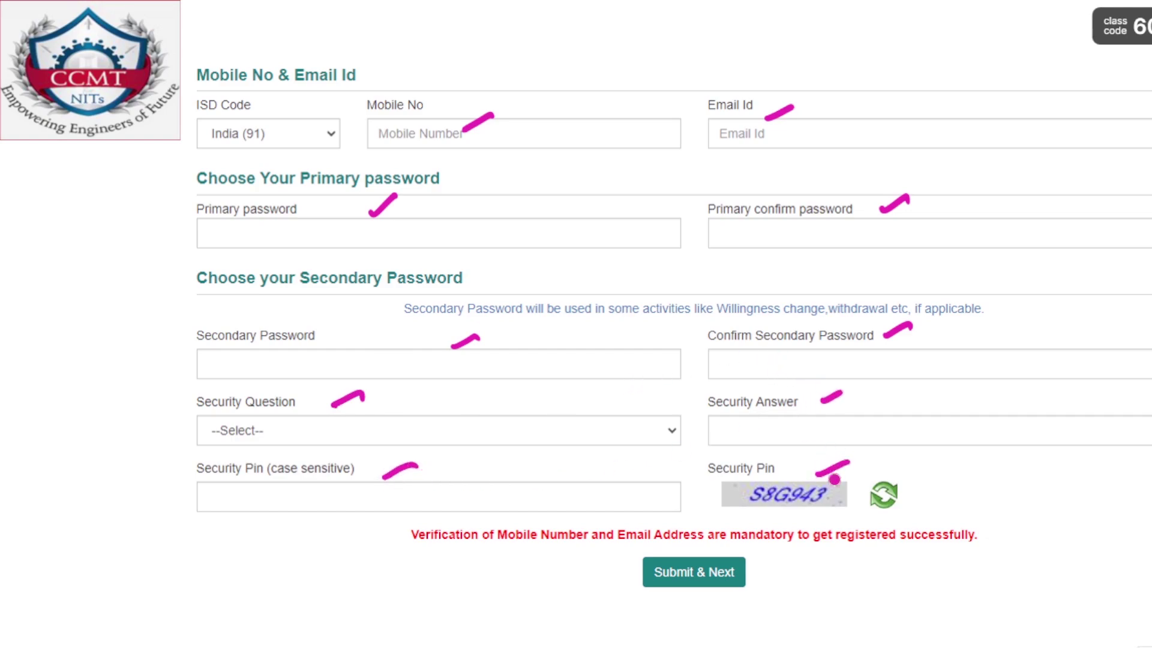
pyautogui.moveTo(779, 523); pyautogui.dragTo(825, 512)
pyautogui.moveTo(806, 469)
pyautogui.mouseDown()
pyautogui.moveTo(755, 517)
pyautogui.moveTo(830, 487)
pyautogui.moveTo(843, 454)
pyautogui.mouseUp()
pyautogui.moveTo(425, 484); pyautogui.dragTo(464, 454)
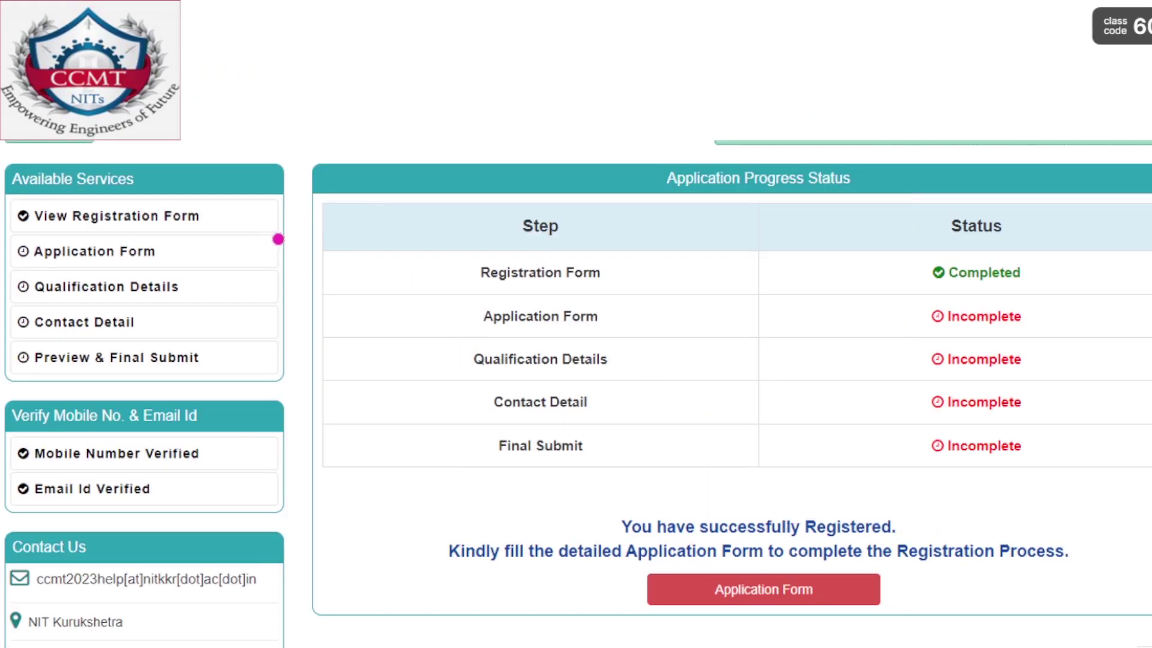
# Step: Circle the Registration Form step, mark it Completed, and tick the Application Form and Qualification Details services
pyautogui.moveTo(620, 278)
pyautogui.mouseDown()
pyautogui.moveTo(581, 240)
pyautogui.moveTo(494, 260)
pyautogui.moveTo(583, 290)
pyautogui.moveTo(629, 287)
pyautogui.mouseUp()
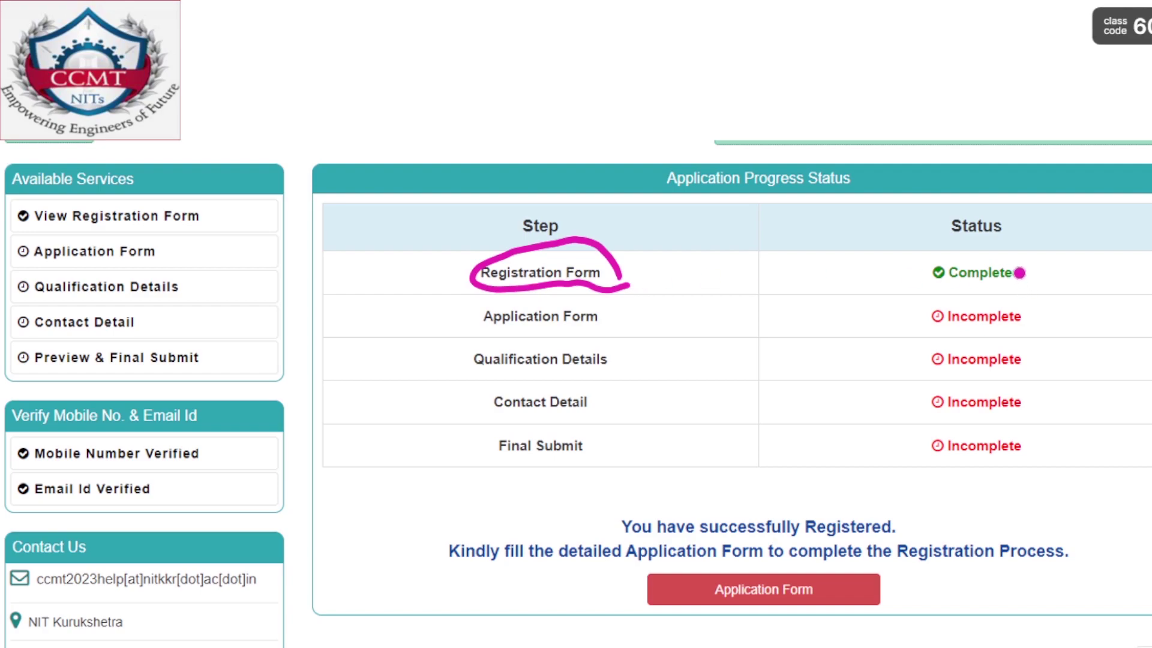
pyautogui.moveTo(1025, 271); pyautogui.dragTo(1065, 283)
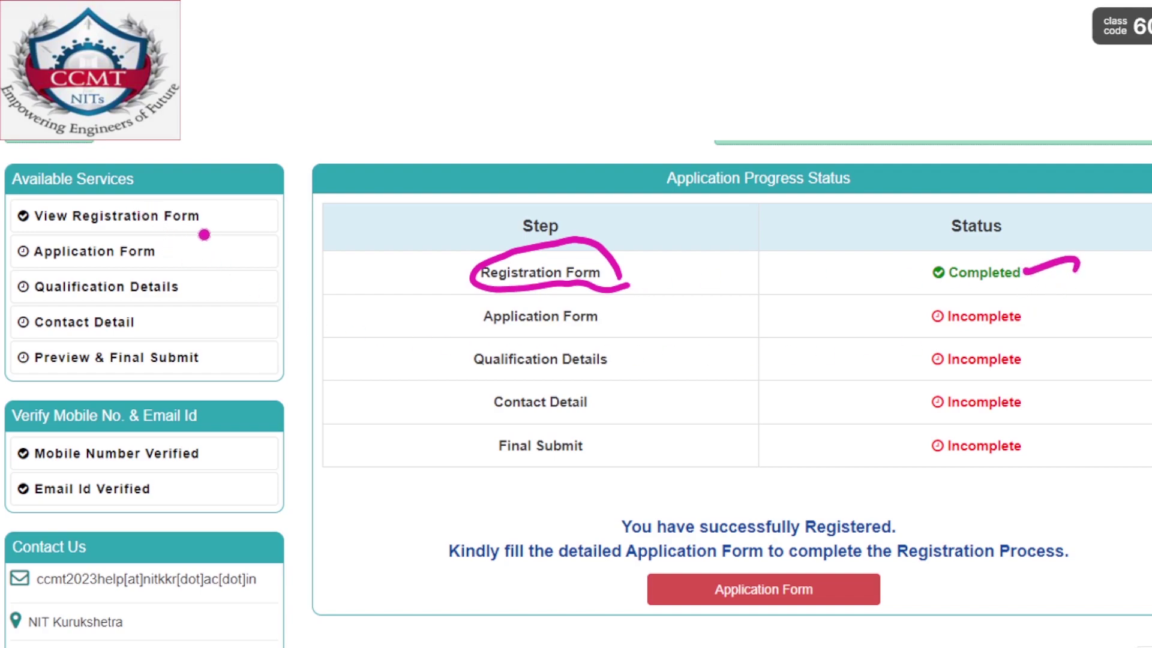
pyautogui.moveTo(183, 257); pyautogui.dragTo(219, 229)
pyautogui.moveTo(222, 292); pyautogui.dragTo(258, 271)
# Step: Tick Contact Detail and Preview & Final Submit, mark the success message, and reinforce earlier ticks
pyautogui.moveTo(184, 335); pyautogui.dragTo(231, 323)
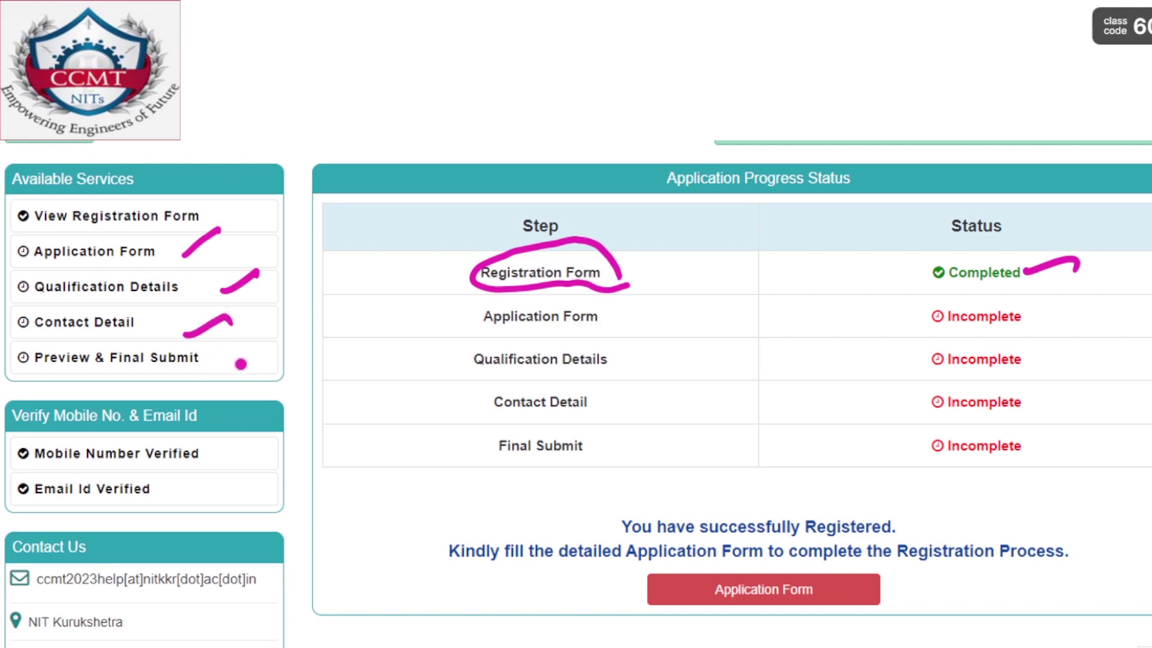
pyautogui.moveTo(214, 370); pyautogui.dragTo(249, 350)
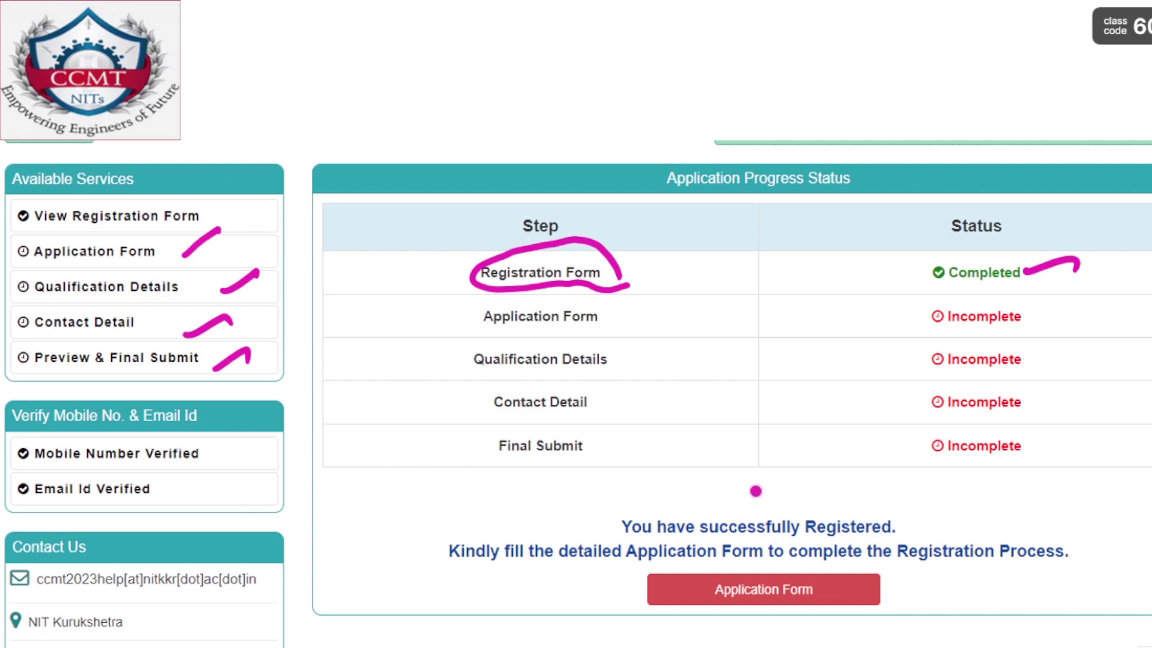
pyautogui.moveTo(903, 528); pyautogui.dragTo(933, 517)
pyautogui.moveTo(155, 257); pyautogui.dragTo(173, 245)
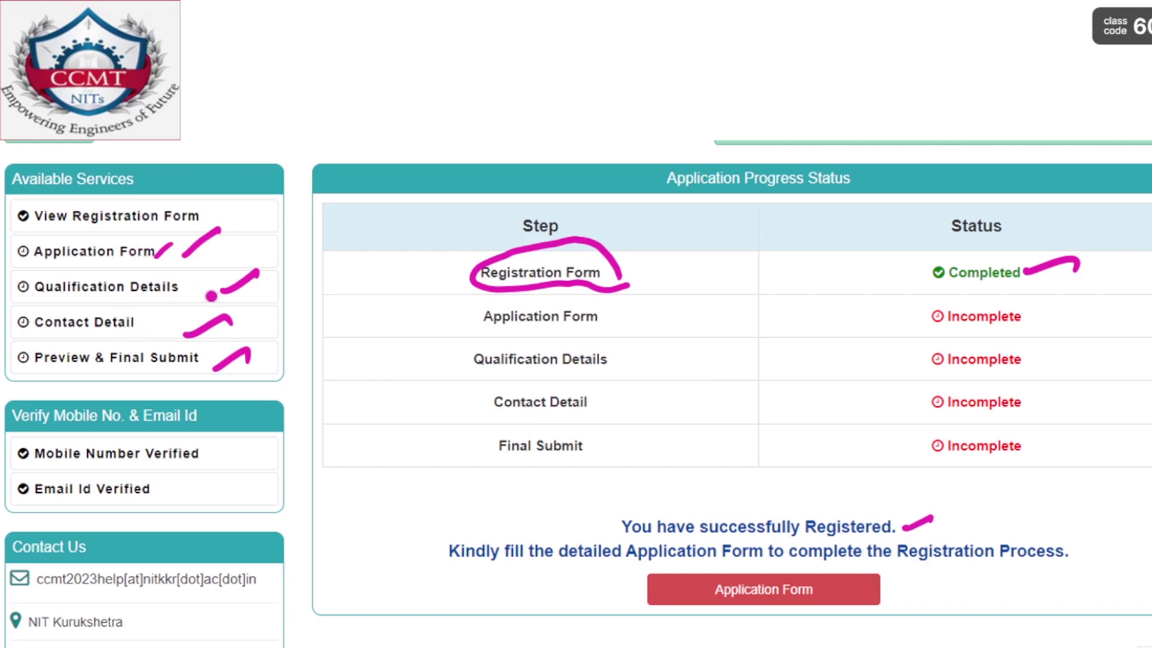
pyautogui.moveTo(188, 299); pyautogui.dragTo(219, 288)
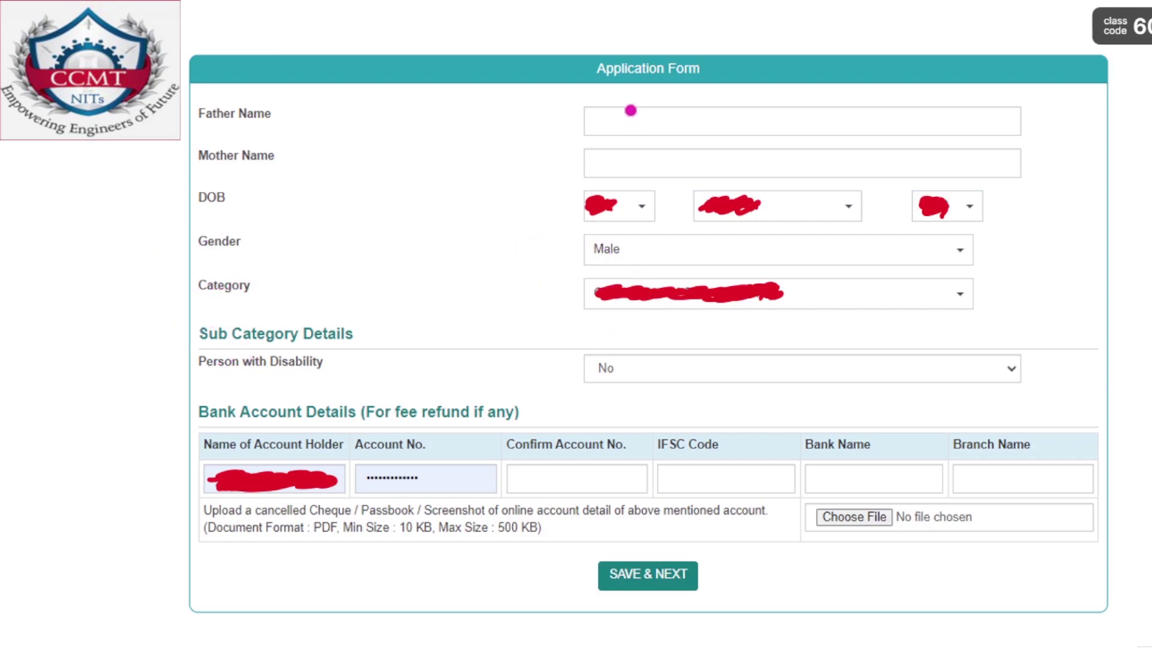
# Step: Mark the Application Form heading and the Father Name, Mother Name, DOB, Gender and Category rows
pyautogui.moveTo(627, 96); pyautogui.dragTo(663, 85)
pyautogui.moveTo(553, 143); pyautogui.dragTo(588, 123)
pyautogui.moveTo(530, 178); pyautogui.dragTo(570, 161)
pyautogui.moveTo(516, 223); pyautogui.dragTo(559, 211)
pyautogui.moveTo(515, 259); pyautogui.dragTo(546, 239)
pyautogui.moveTo(498, 296); pyautogui.dragTo(531, 277)
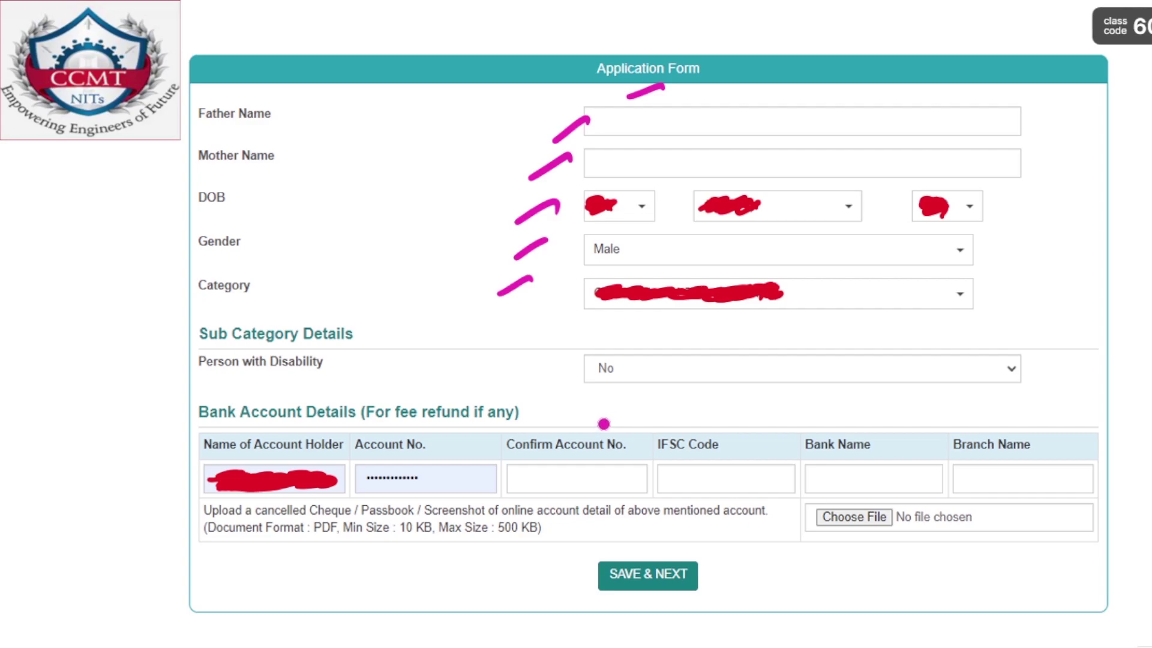
# Step: Clear all pen marks from the form, then undo to restore them
pyautogui.press('w')
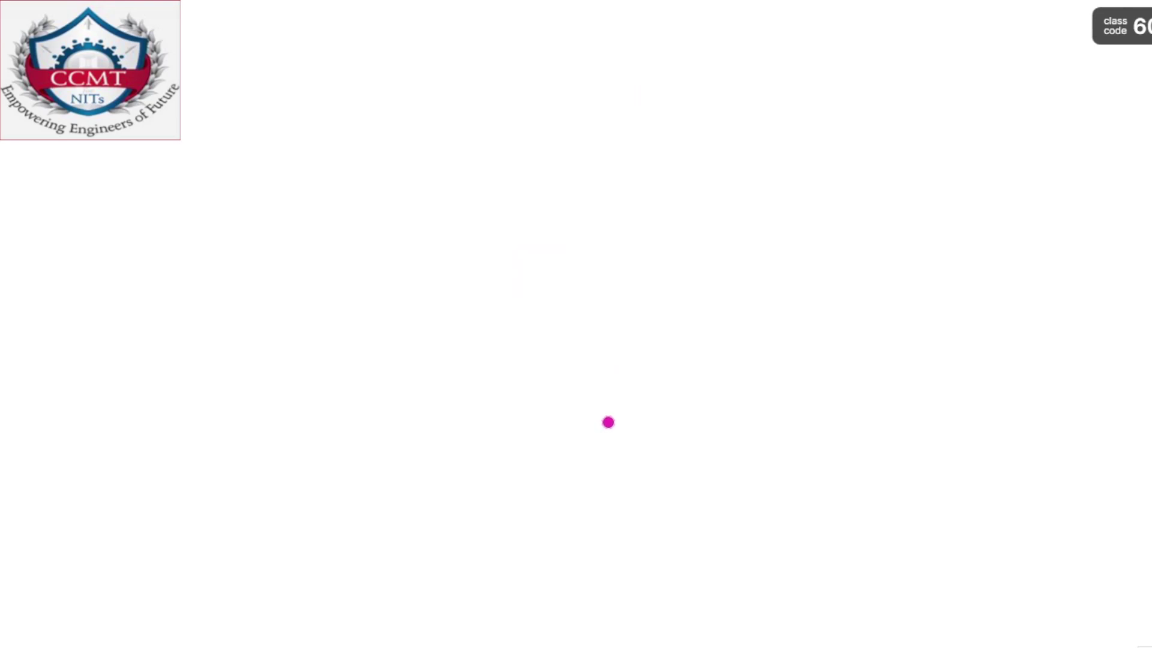
pyautogui.press('w')
pyautogui.hotkey('ctrl', 'z')
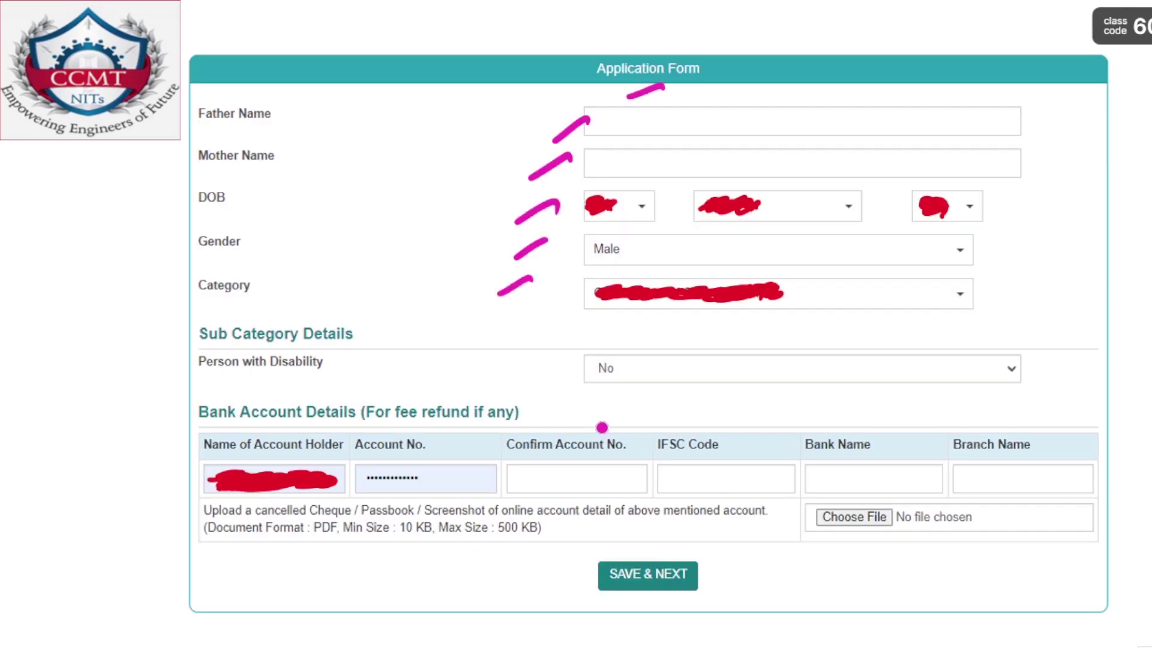